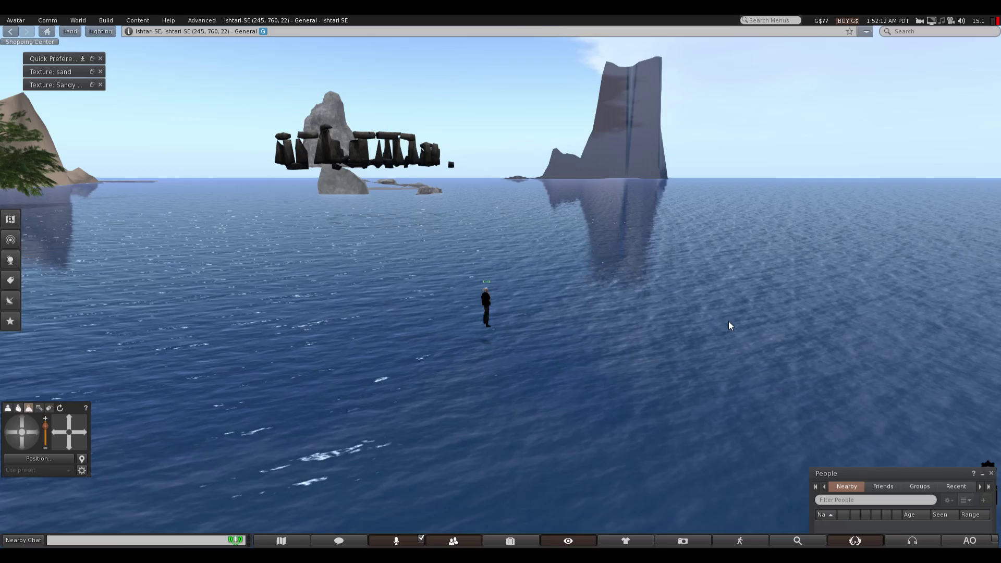
# - Swing the camera past the treed shoreline and open sea to the stone circle and spire
pyautogui.press('Left')
pyautogui.press('Left')
pyautogui.press('Left')
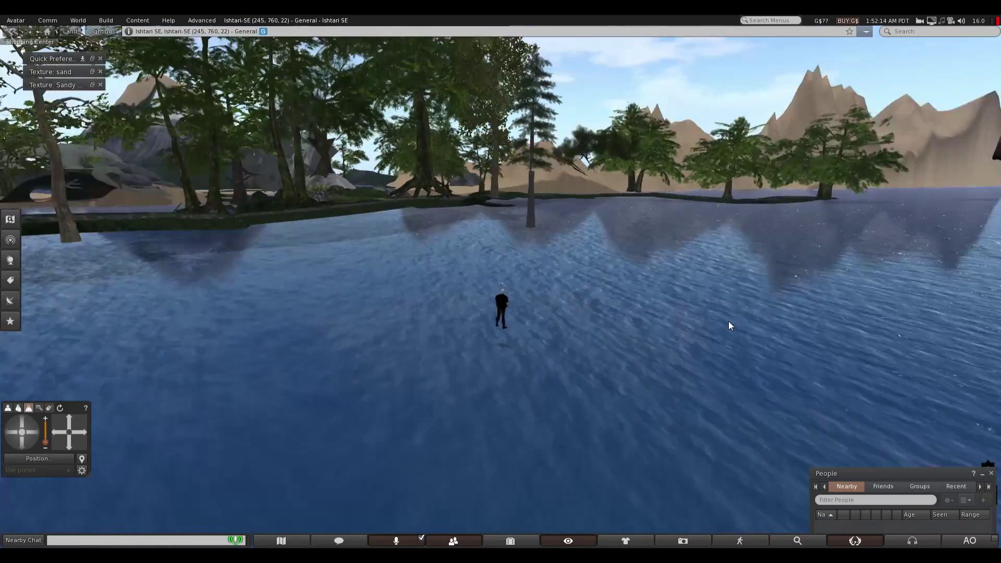
pyautogui.press('Left')
pyautogui.press('Left')
pyautogui.press('Left')
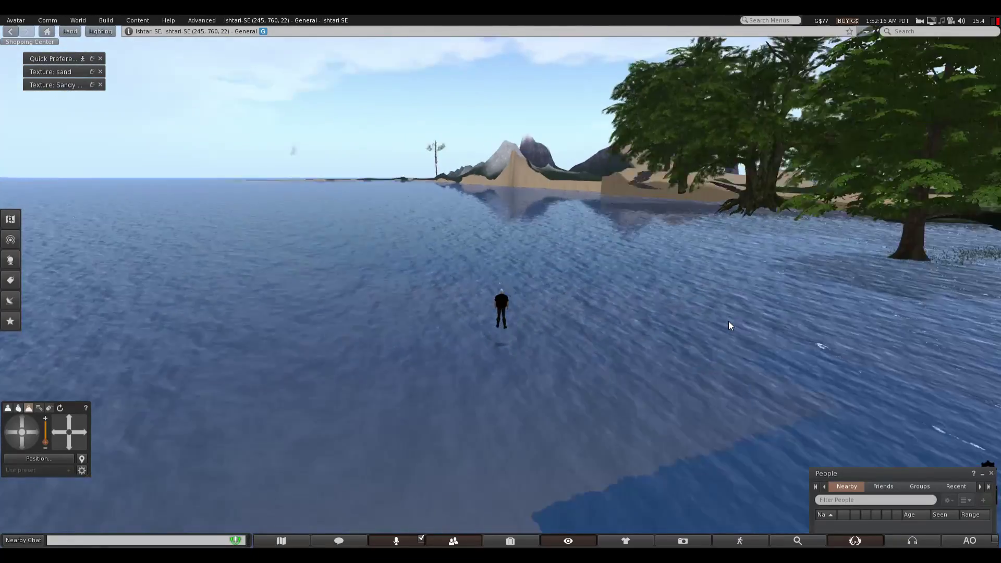
pyautogui.press('Left')
pyautogui.press('Left')
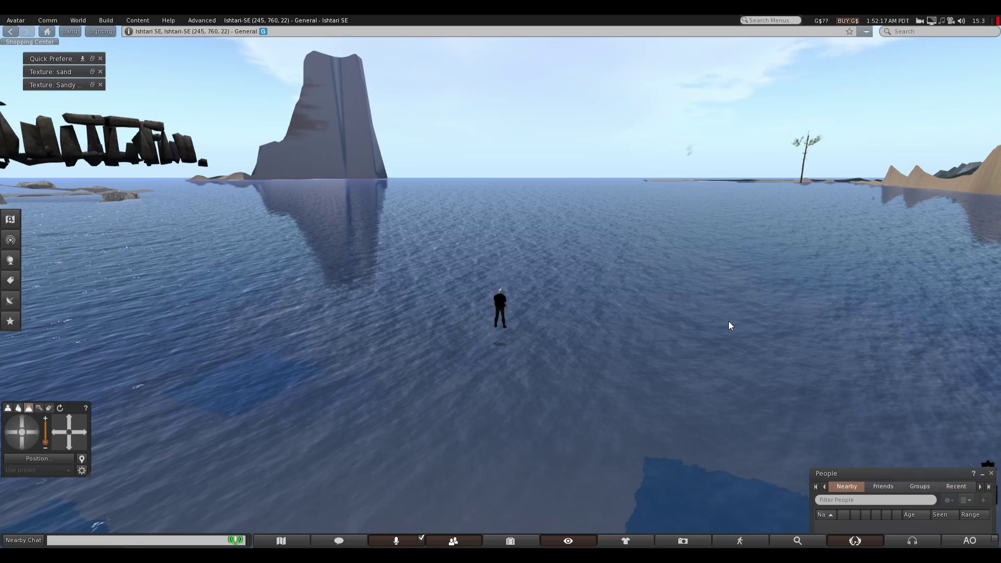
# - Fly the avatar up off the water to about 73 m, facing the island
pyautogui.press('pageup')
pyautogui.press('pageup')
pyautogui.press('pageup')
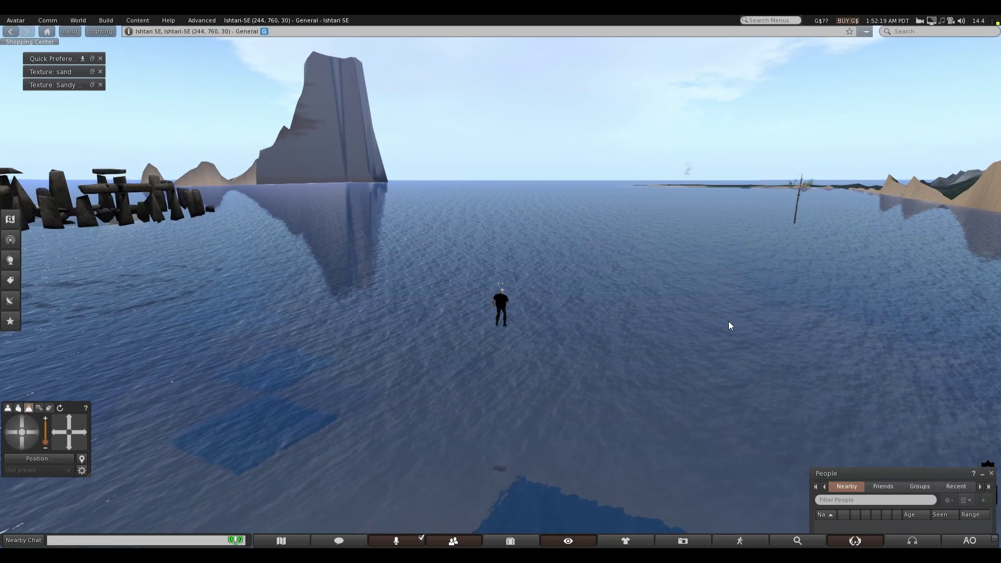
pyautogui.press('pageup')
pyautogui.press('pageup')
pyautogui.press('pageup')
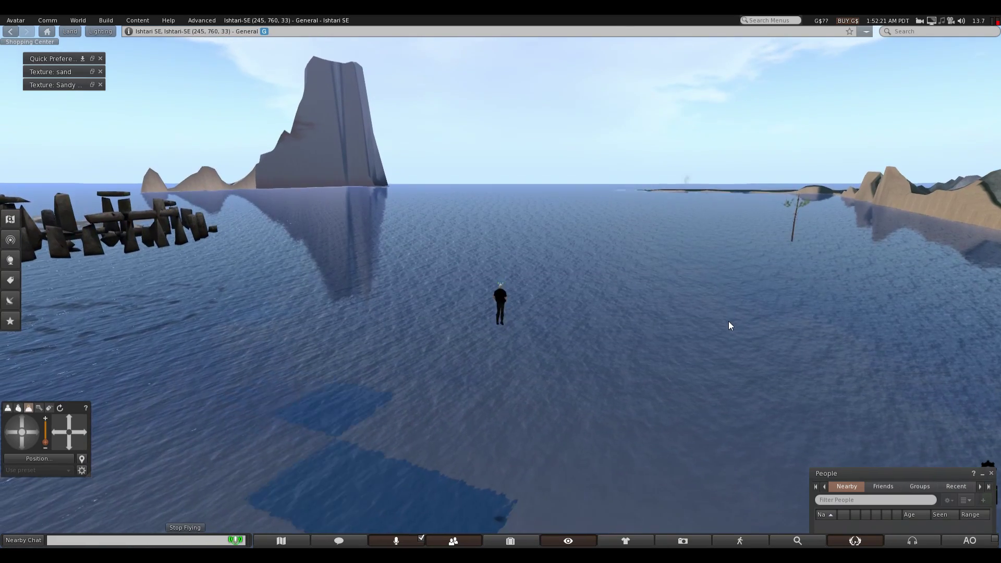
pyautogui.press('pageup')
pyautogui.press('pageup')
pyautogui.press('pageup')
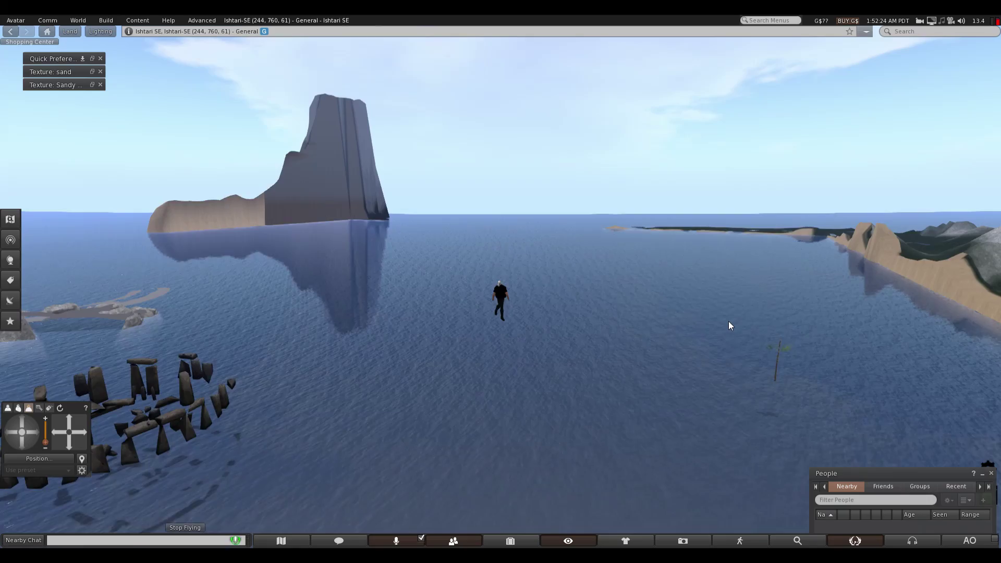
pyautogui.press('Left')
pyautogui.press('Left')
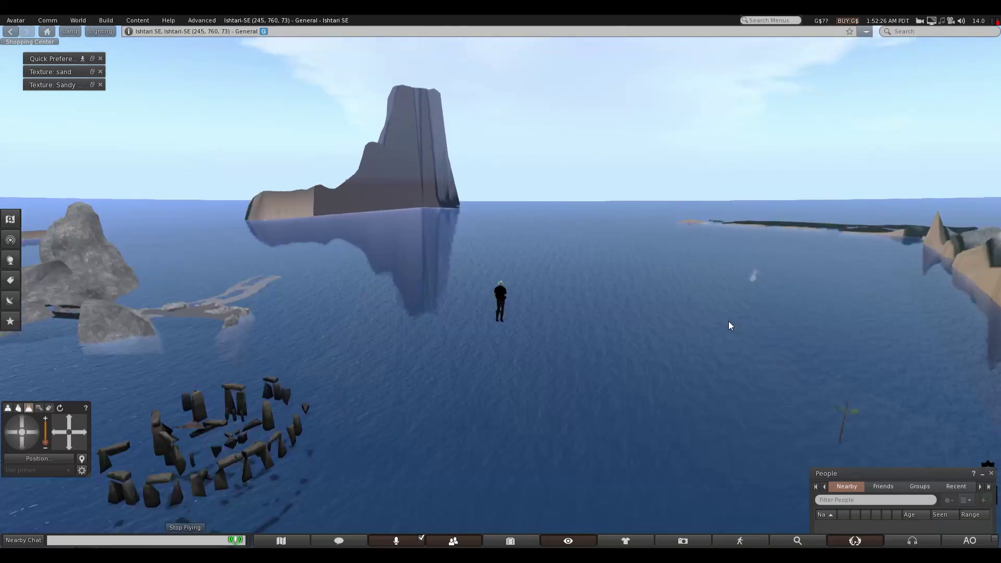
# - Fly over the wooded island, turning until the stone circle is centred
pyautogui.press('Left')
pyautogui.press('Left')
pyautogui.press('Up')
pyautogui.press('Up')
pyautogui.press('Up')
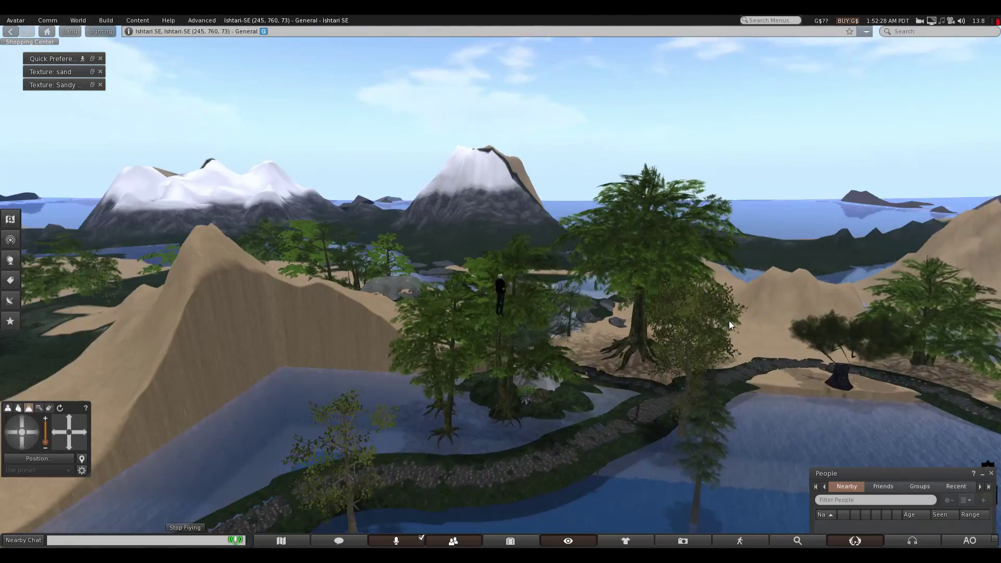
pyautogui.press('Left')
pyautogui.press('Left')
pyautogui.press('Left')
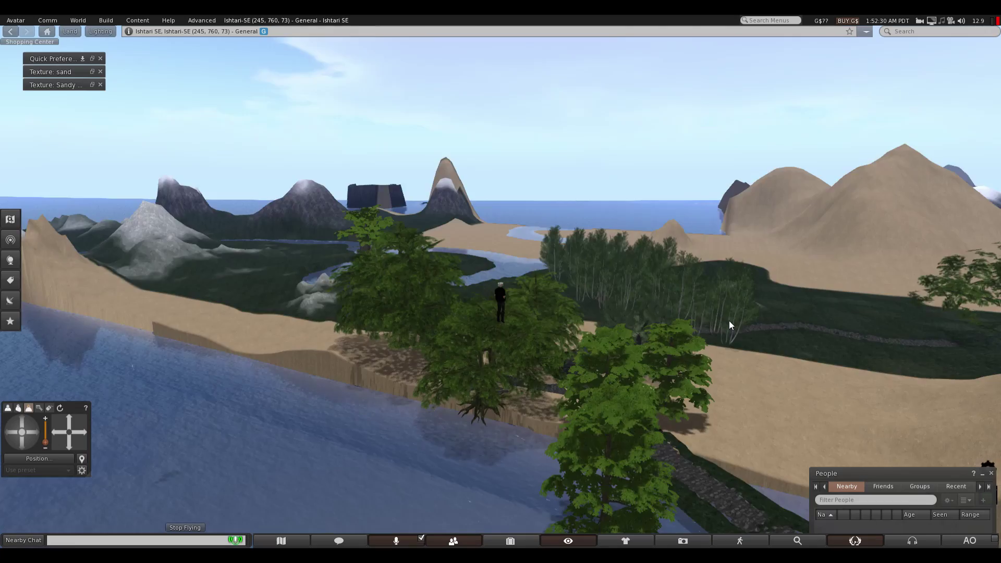
pyautogui.press('Left')
pyautogui.press('Left')
pyautogui.press('Left')
pyautogui.press('Left')
pyautogui.press('Left')
pyautogui.press('Left')
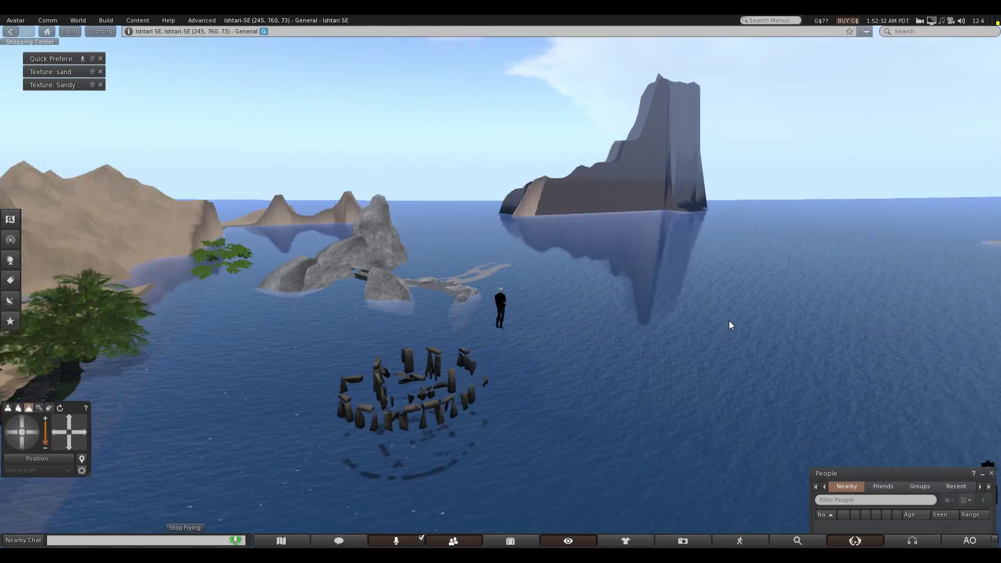
pyautogui.press('Left')
# - Turn back toward the island trees and fly forward across the terrain
pyautogui.press('Right')
pyautogui.press('Right')
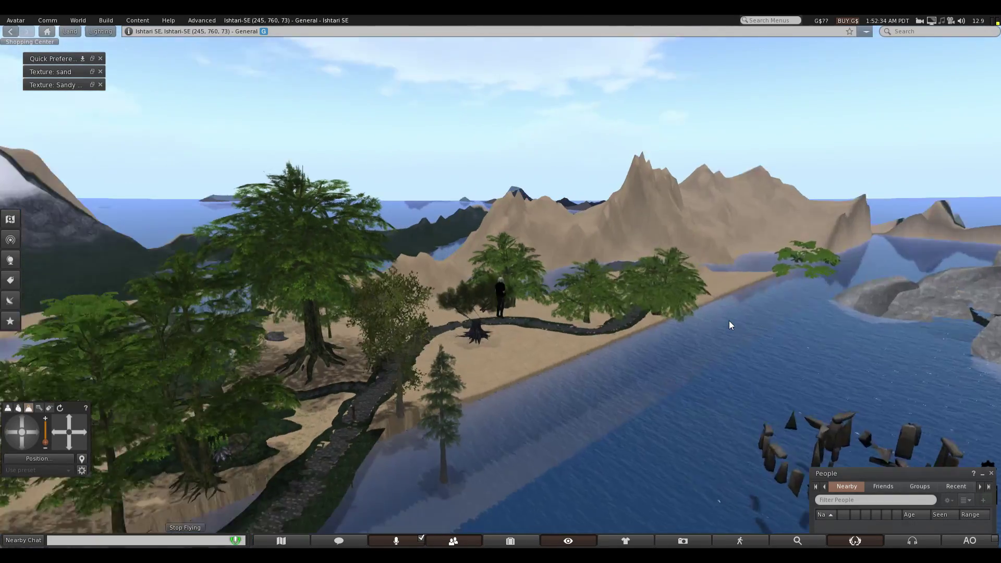
pyautogui.press('Right')
pyautogui.press('Right')
pyautogui.press('Right')
pyautogui.press('Right')
pyautogui.press('Right')
pyautogui.press('Right')
pyautogui.press('Right')
pyautogui.press('Right')
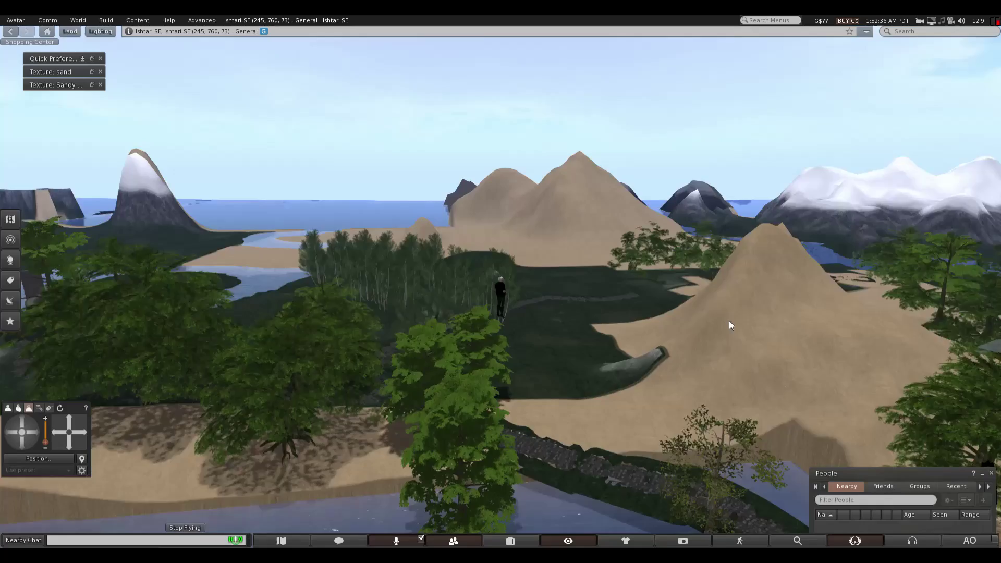
pyautogui.press('Right')
pyautogui.press('Right')
pyautogui.press('Up')
pyautogui.press('Up')
pyautogui.press('Up')
pyautogui.press('Up')
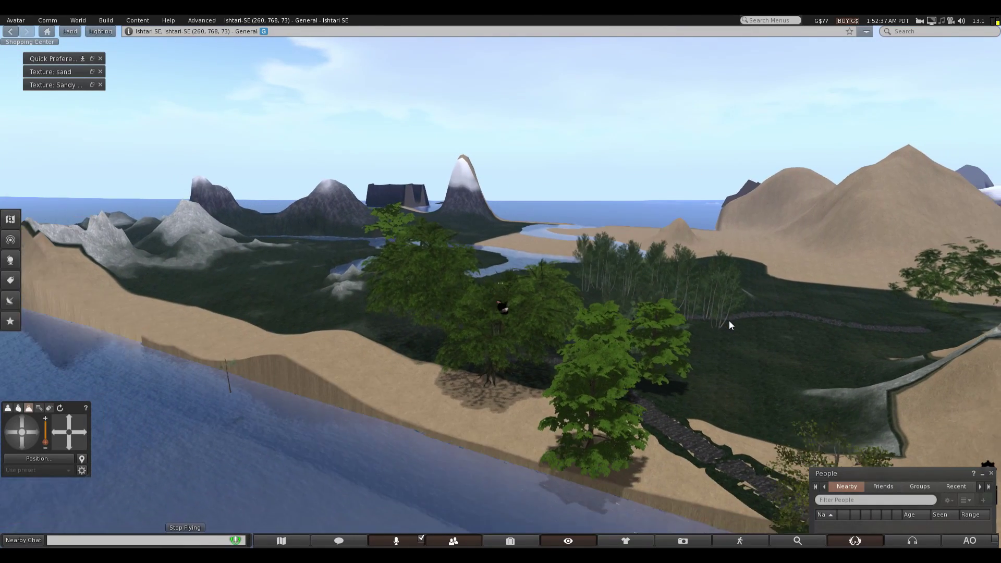
pyautogui.press('Up')
pyautogui.press('Up')
pyautogui.press('Left')
pyautogui.press('Left')
pyautogui.press('Left')
pyautogui.press('Left')
pyautogui.press('Up')
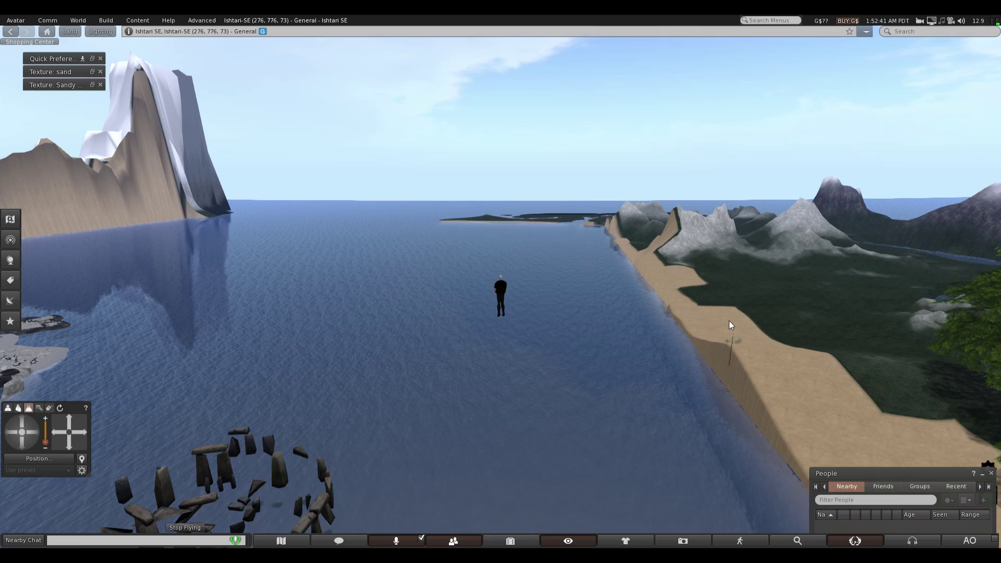
# - Circle back over the forest, looking toward the sandy peaks, stone circle and green hills
pyautogui.press('Left')
pyautogui.press('Left')
pyautogui.press('Left')
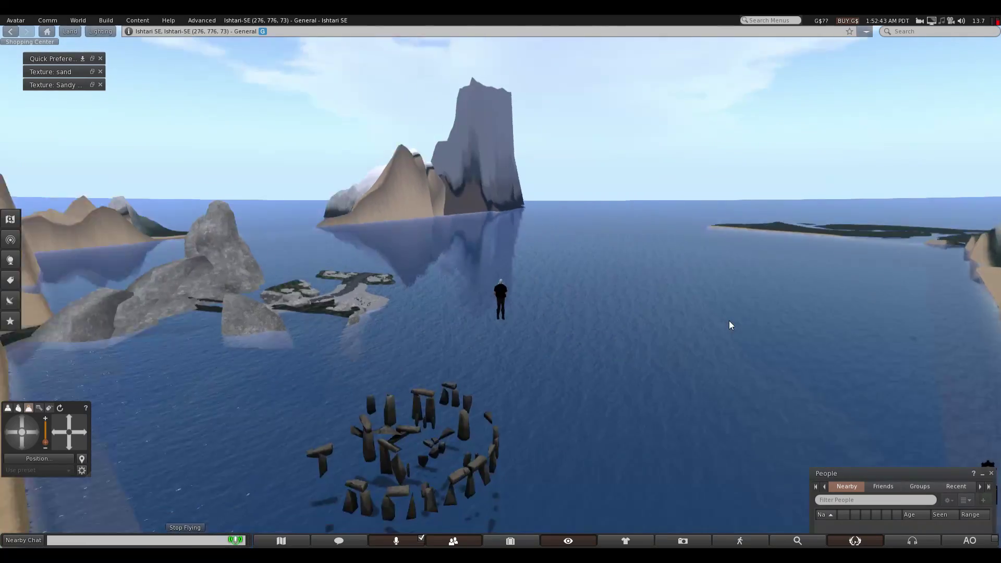
pyautogui.press('Left')
pyautogui.press('Left')
pyautogui.press('Left')
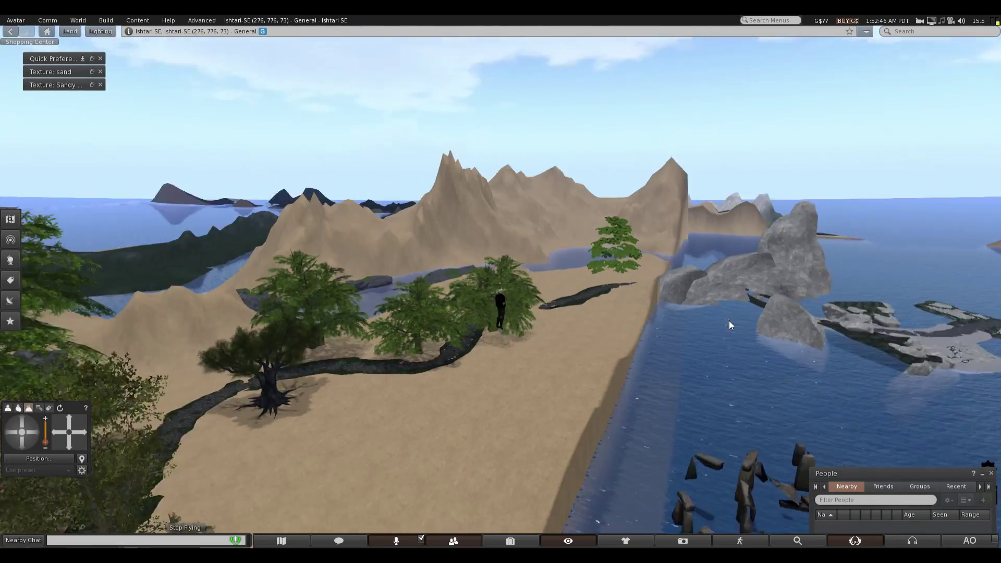
pyautogui.press('Up')
pyautogui.press('Up')
pyautogui.press('Up')
pyautogui.press('Up')
pyautogui.press('Up')
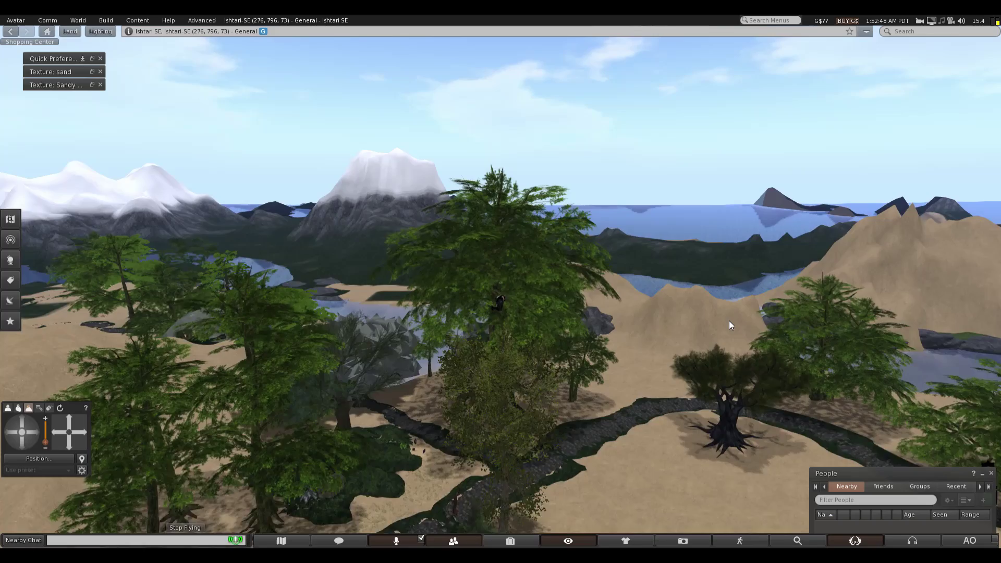
pyautogui.press('Right')
pyautogui.press('Right')
pyautogui.press('Right')
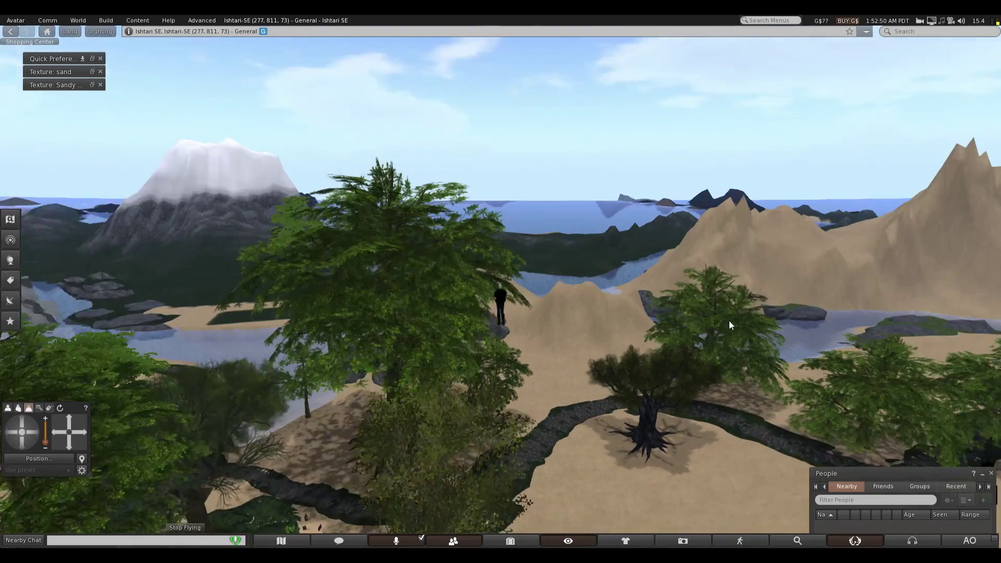
pyautogui.press('Right')
pyautogui.press('Right')
pyautogui.press('Right')
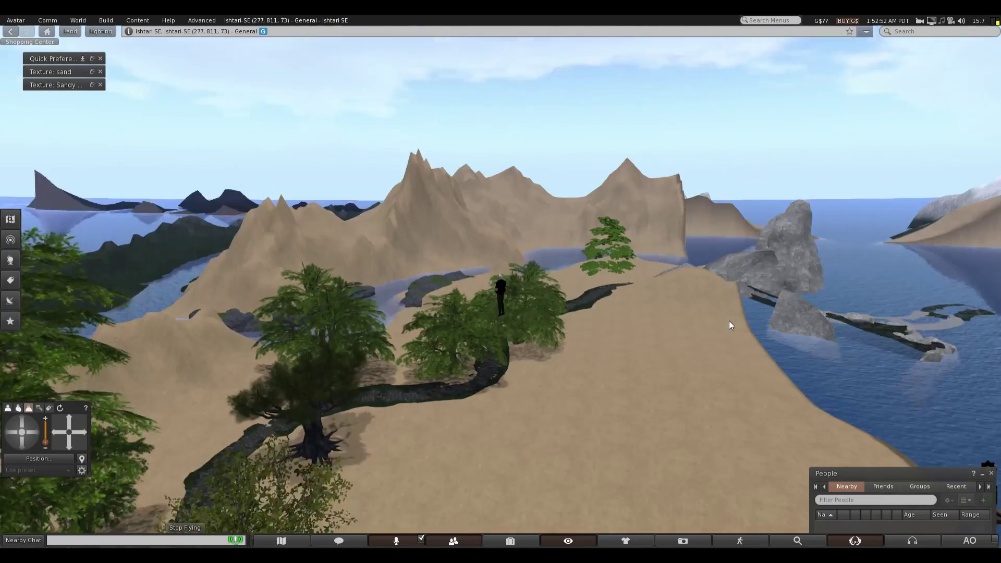
pyautogui.press('Right')
pyautogui.press('Right')
pyautogui.press('Right')
pyautogui.press('Right')
pyautogui.press('Right')
pyautogui.press('Right')
pyautogui.press('Right')
pyautogui.press('Right')
pyautogui.press('Right')
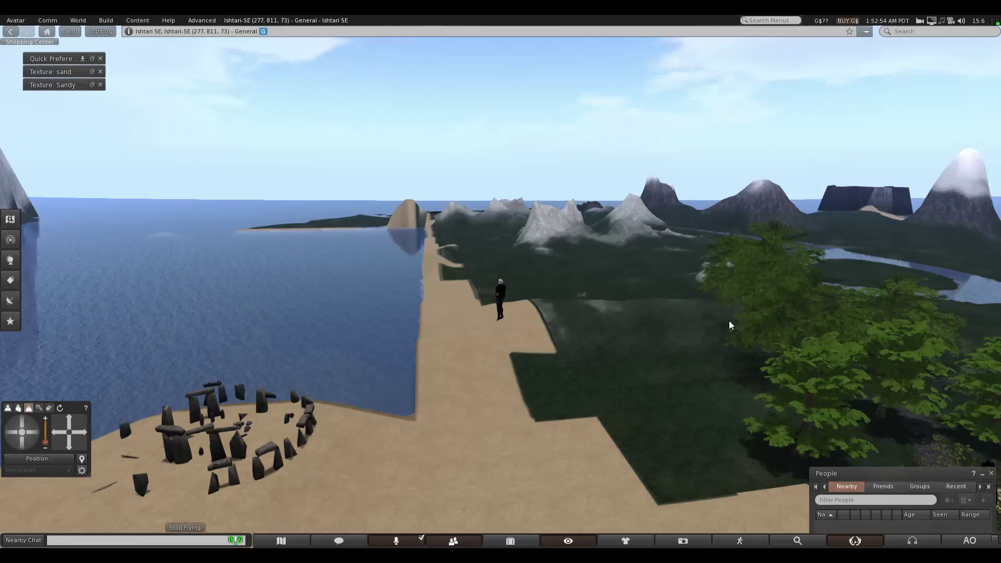
pyautogui.press('Right')
pyautogui.press('Right')
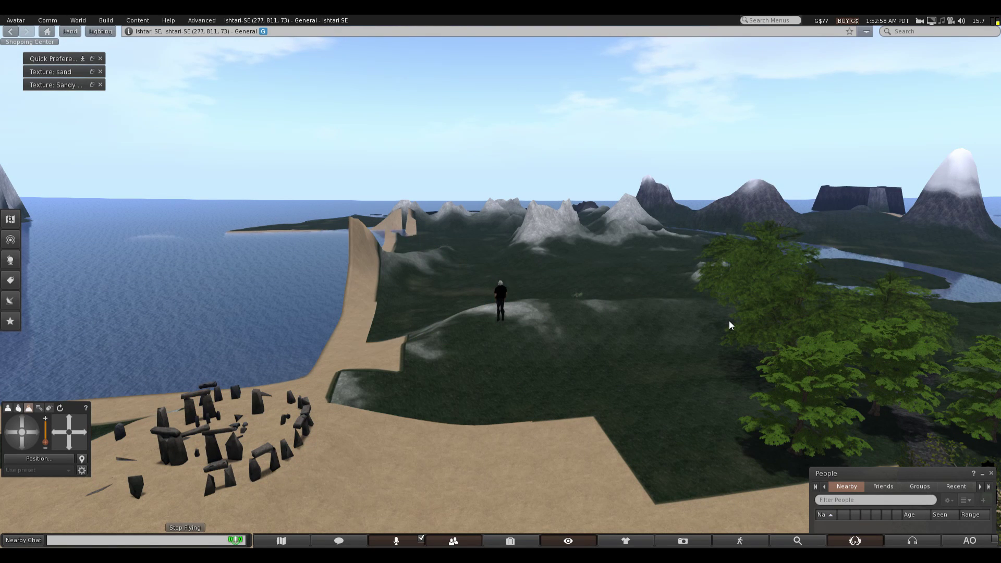
# - Orbit the view from the stone circle and spire around behind the flying avatar
pyautogui.press('Left')
pyautogui.press('Left')
pyautogui.press('Left')
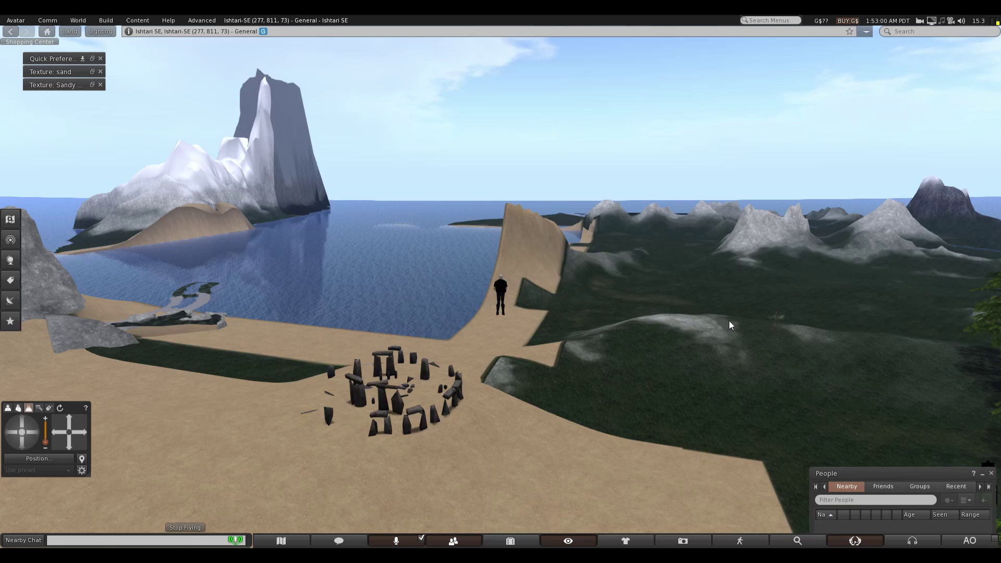
pyautogui.press('Left')
pyautogui.press('Left')
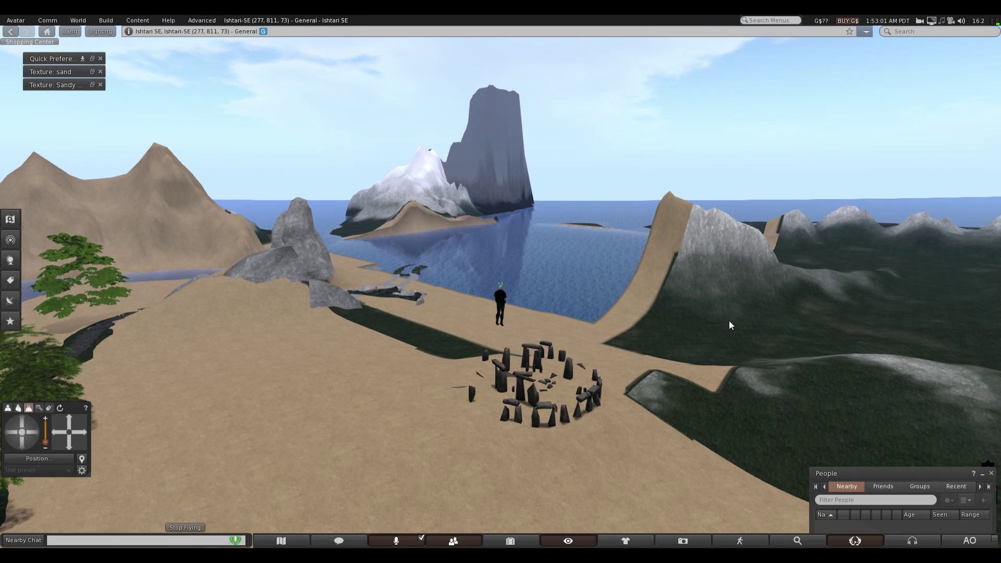
pyautogui.scroll(2, 729, 321)
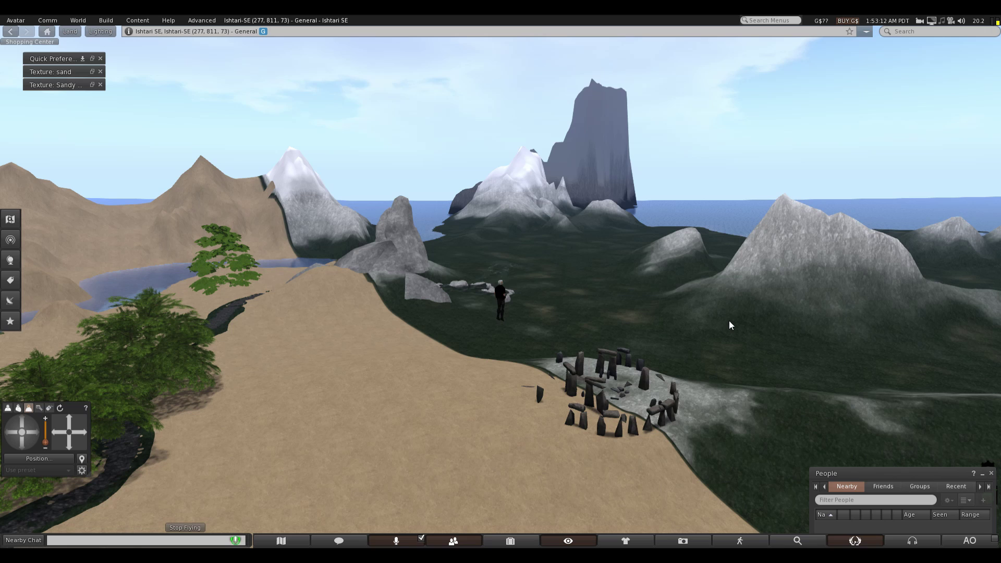
pyautogui.press('Left')
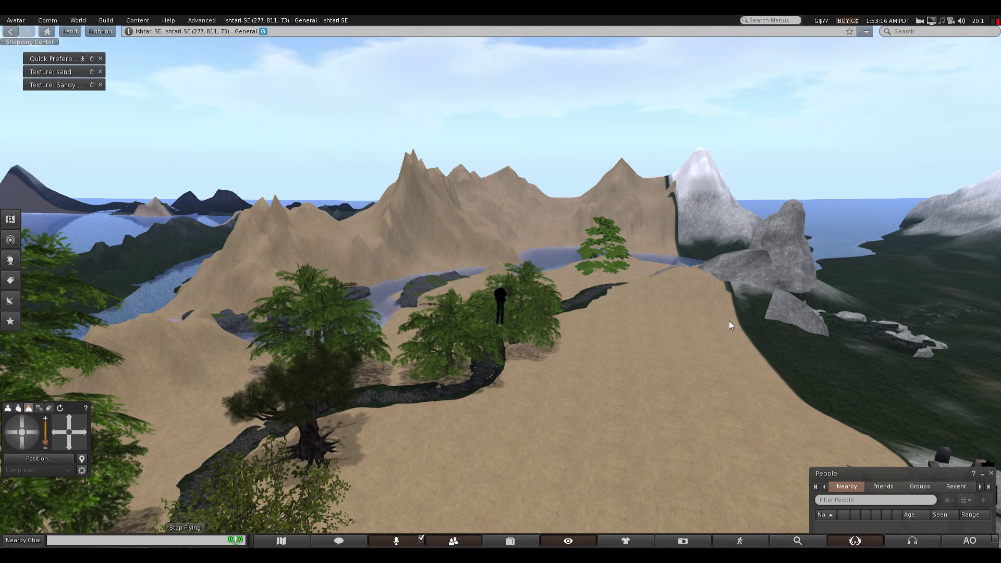
pyautogui.press('Left')
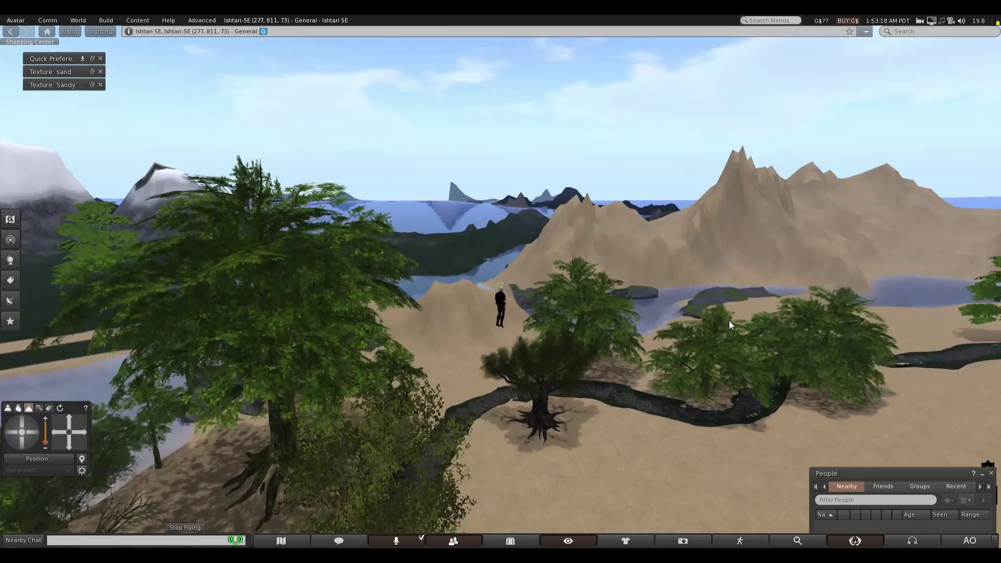
pyautogui.press('Left')
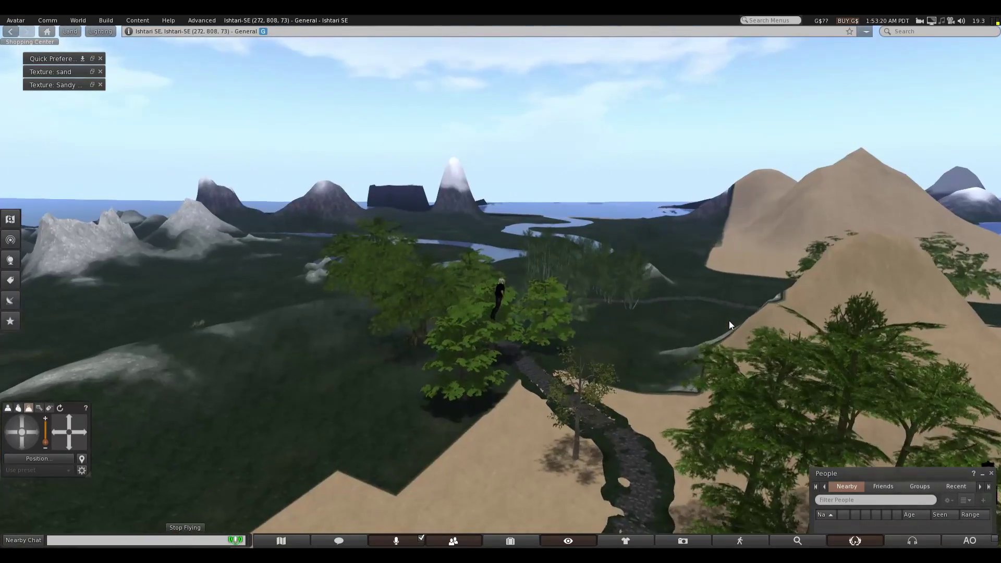
pyautogui.press('Left')
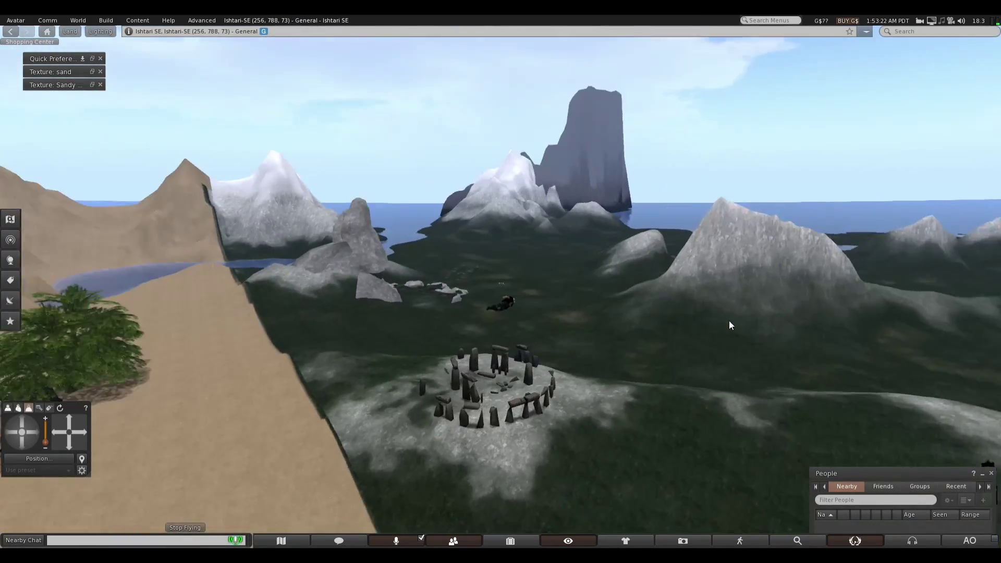
# - Fly forward over the sand hills and grey rocks toward the mountains and lone tree
pyautogui.press('Left')
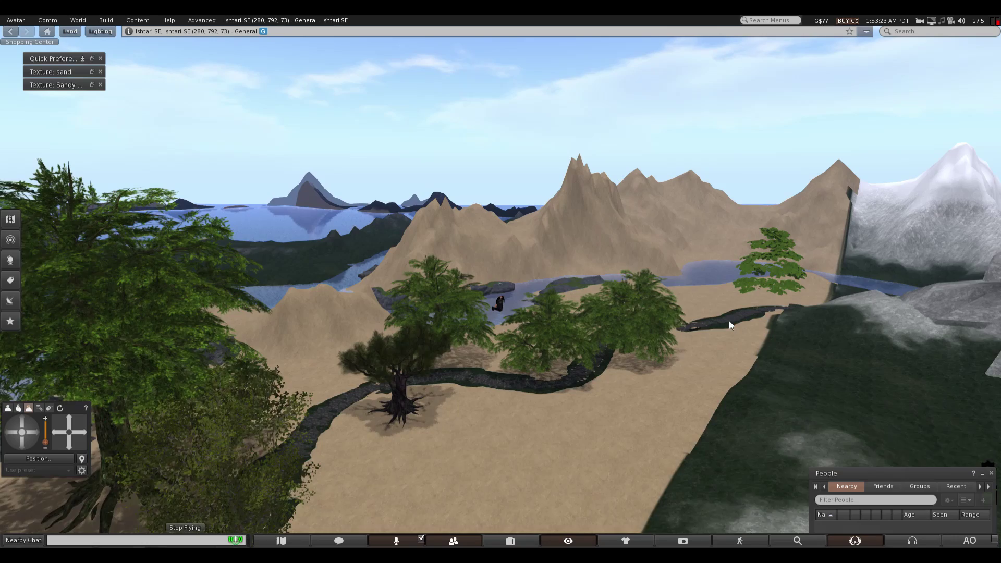
pyautogui.press('Up')
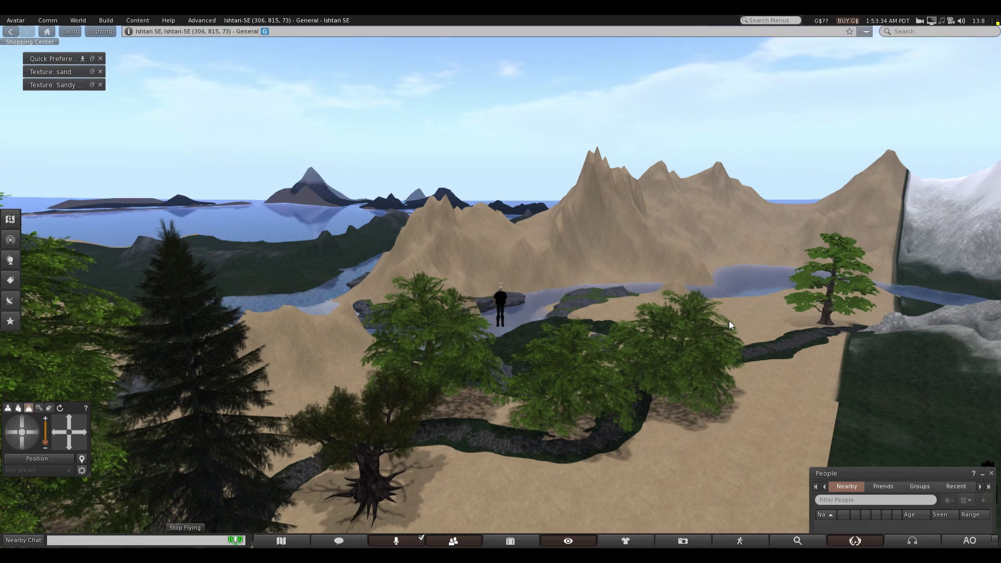
pyautogui.press('Right')
pyautogui.press('Up')
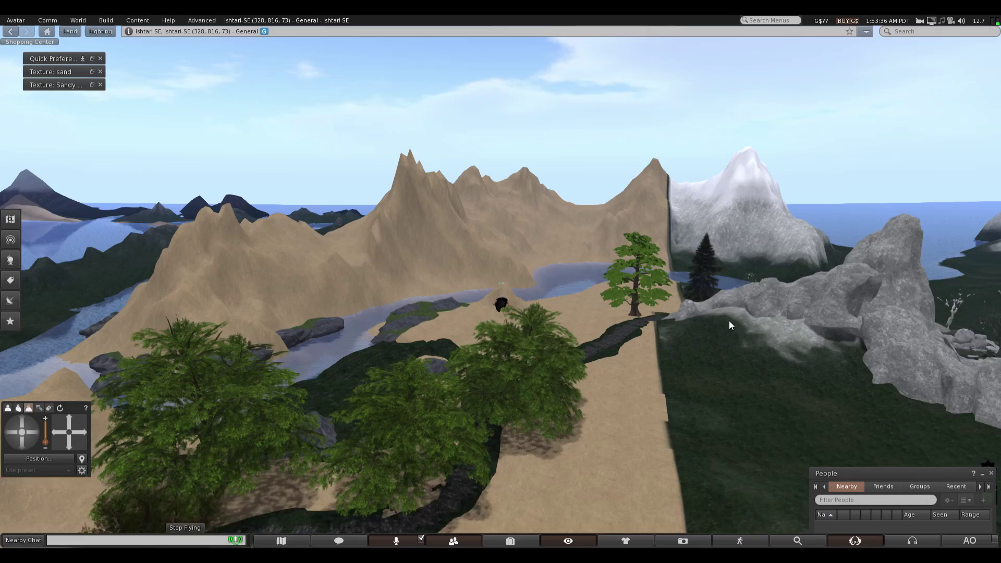
pyautogui.press('Up')
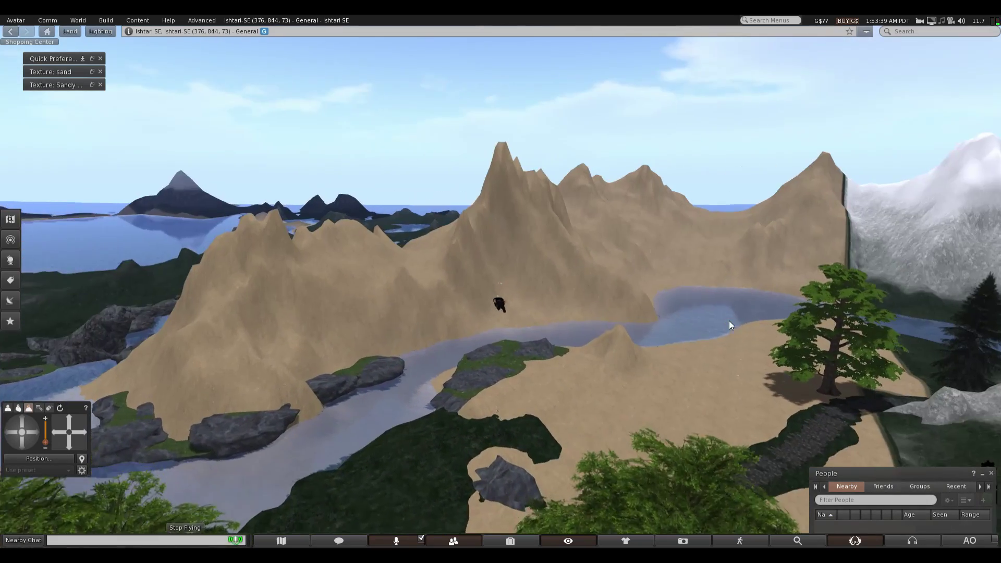
pyautogui.press('Up')
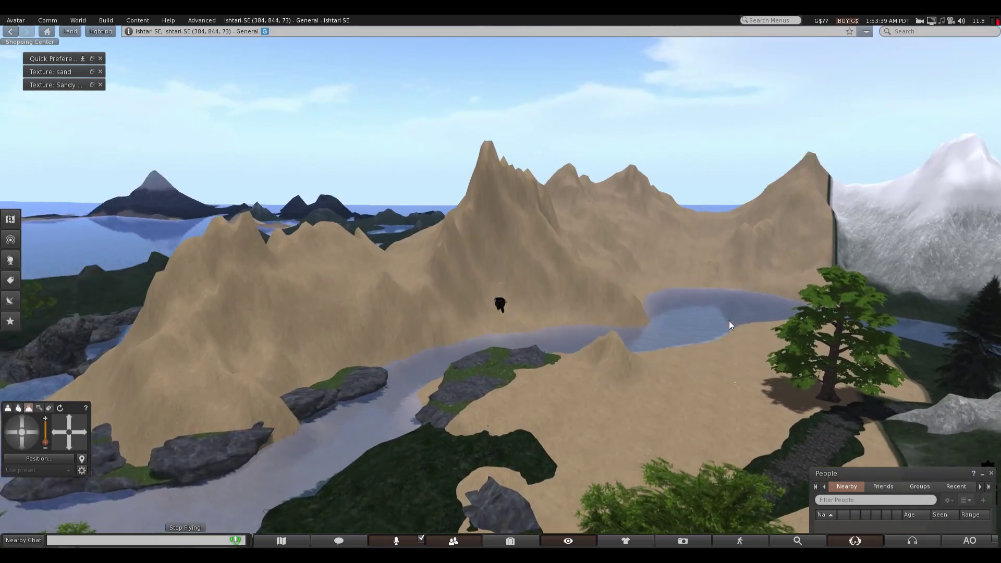
pyautogui.press('Up')
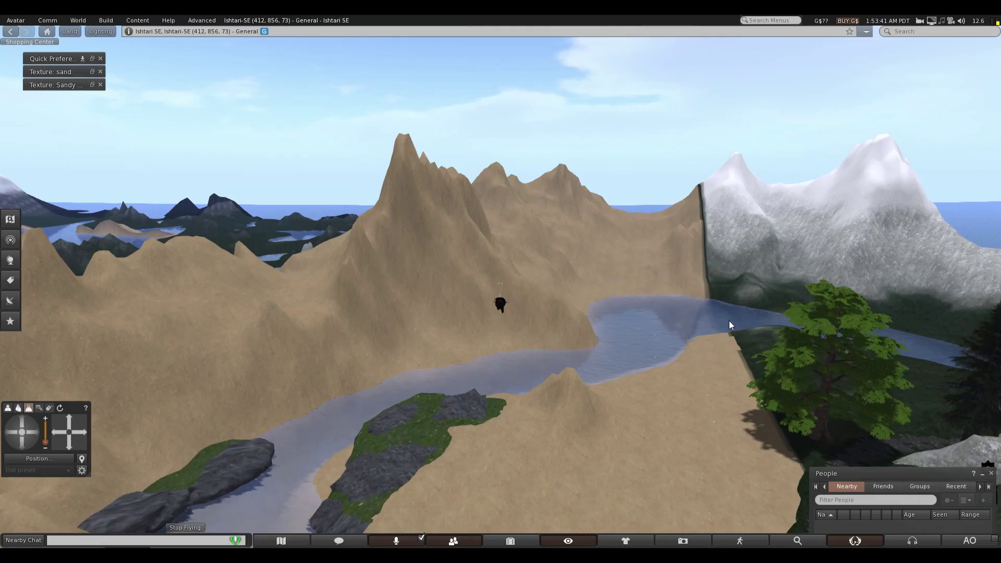
# - Turn to face the snowy mountains beside the lakes, then orbit for other angles
pyautogui.press('Left')
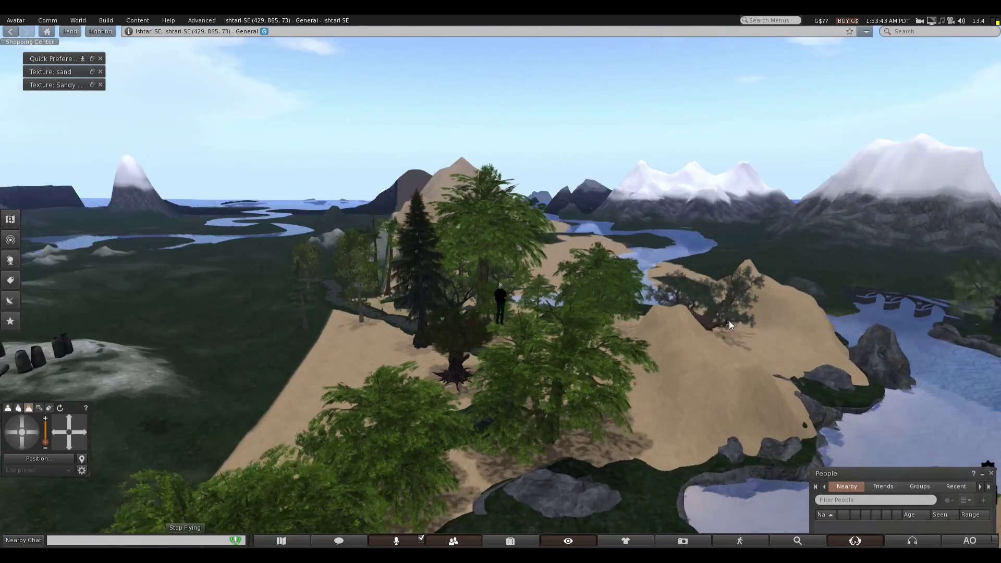
pyautogui.press('Left')
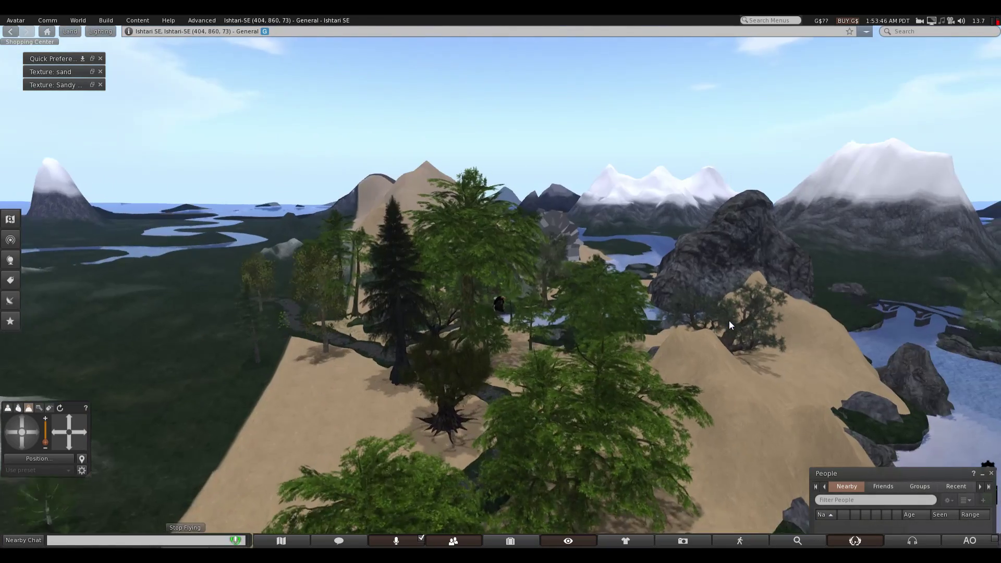
pyautogui.press('Left')
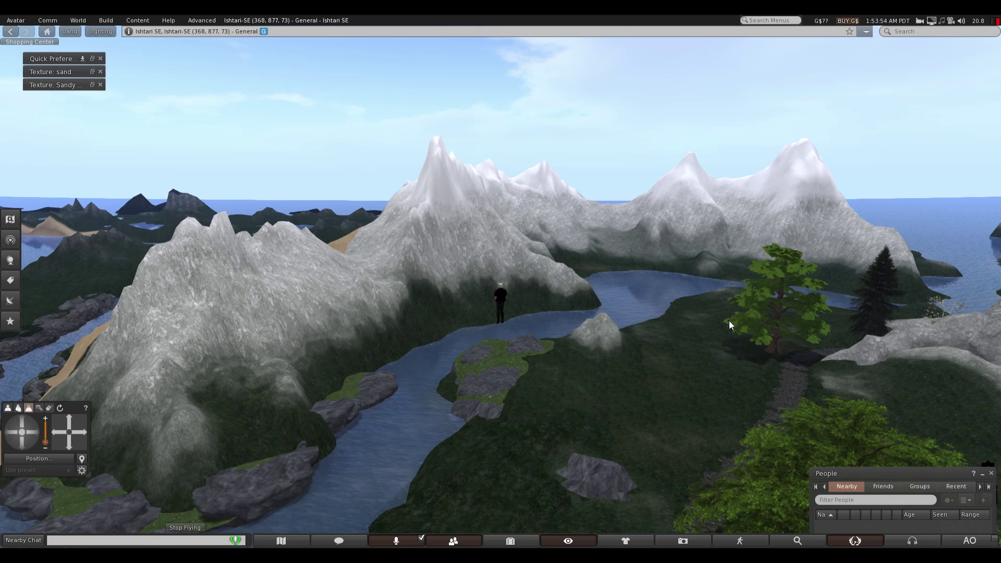
pyautogui.press('Left')
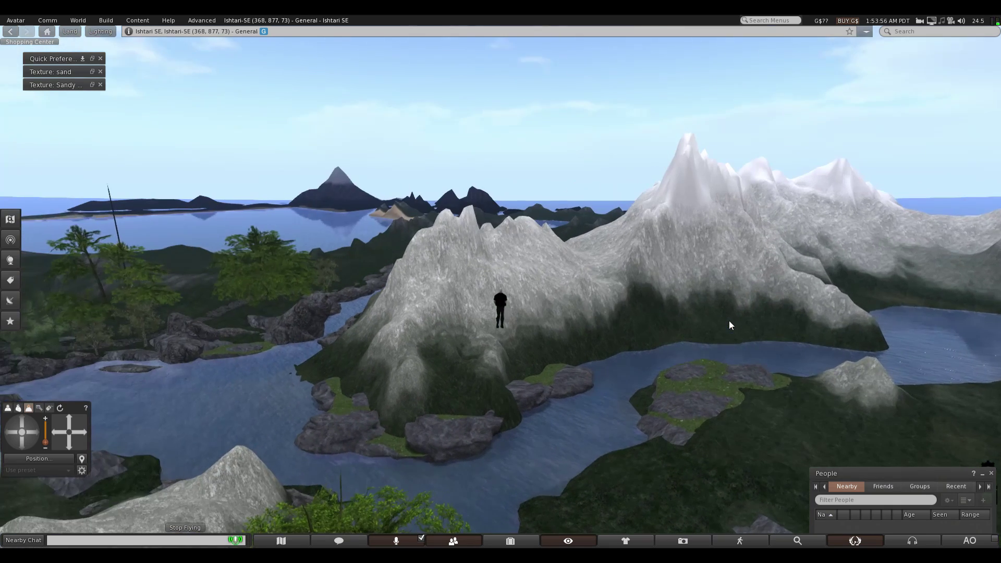
pyautogui.press('Left')
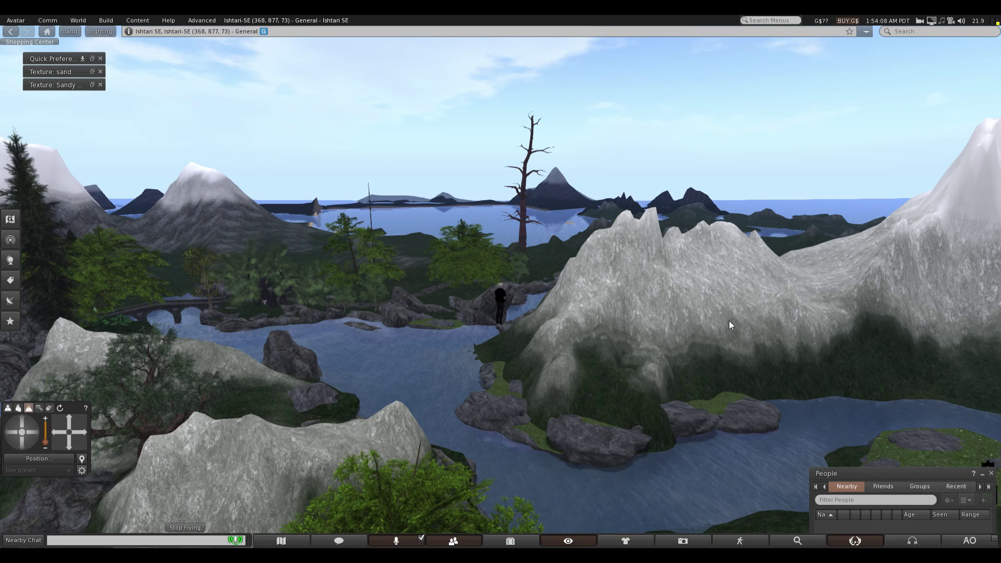
# - Climb to about 163 m altitude above the lakes, islands and snowy peaks
pyautogui.press('pageup')
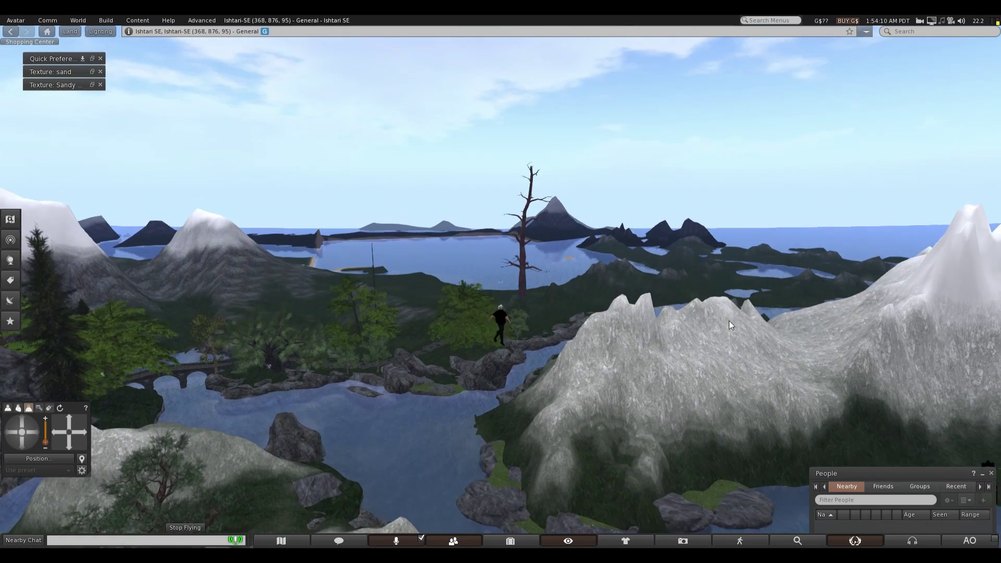
pyautogui.press('pageup')
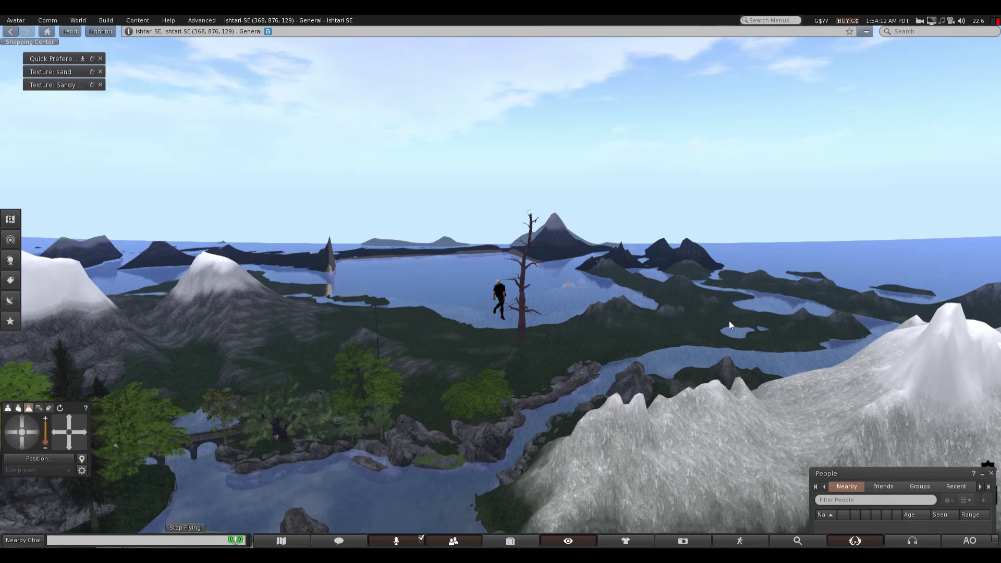
pyautogui.press('pageup')
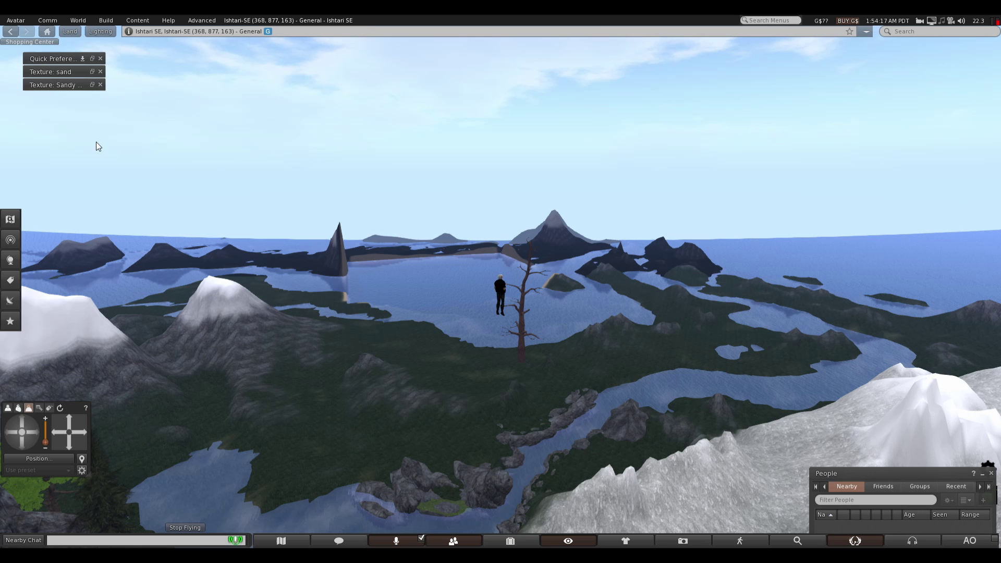
# - Minimize the People floater and set Quick Preferences draw distance to 368
pyautogui.click(982, 477)
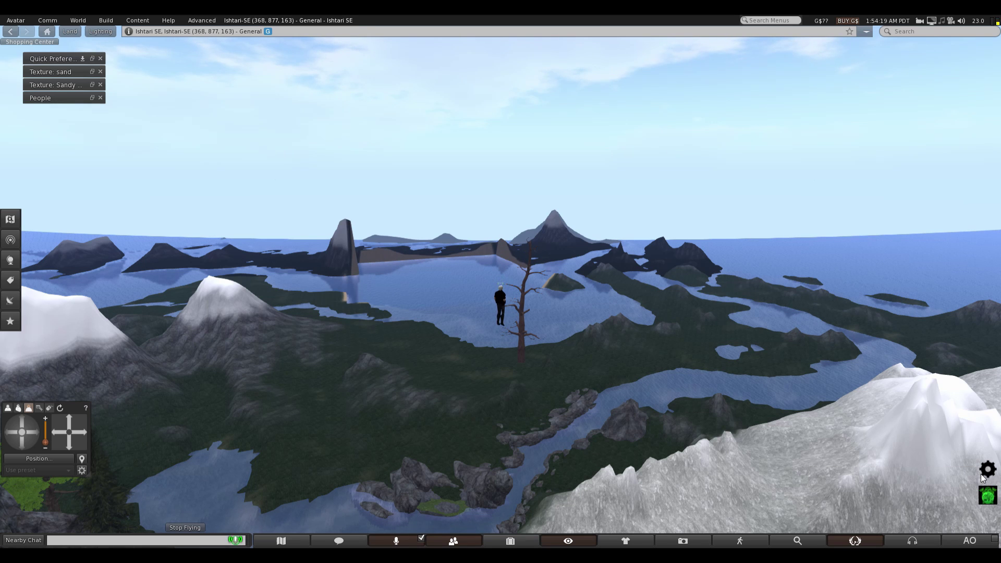
pyautogui.click(870, 542)
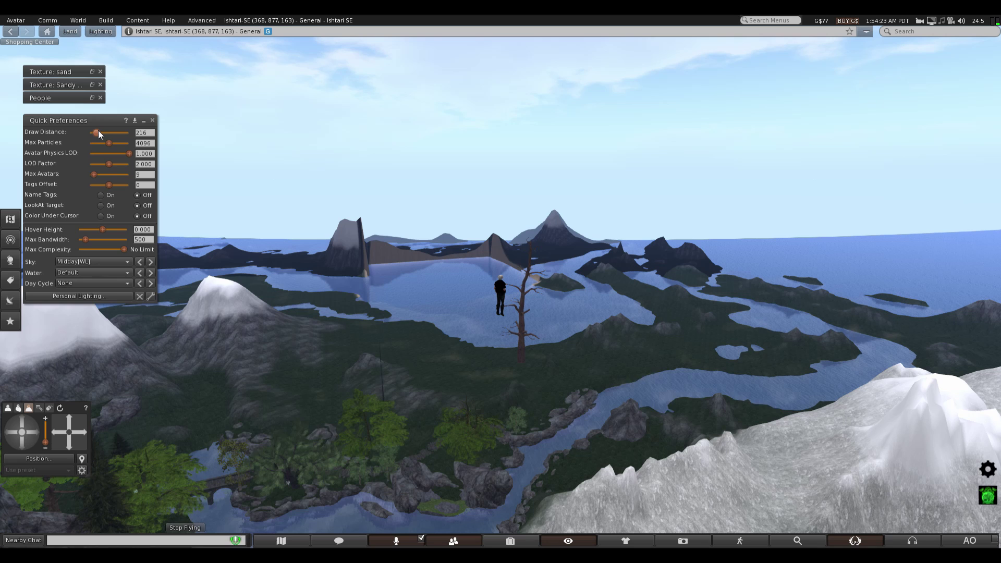
pyautogui.moveTo(96, 131); pyautogui.dragTo(105, 132)
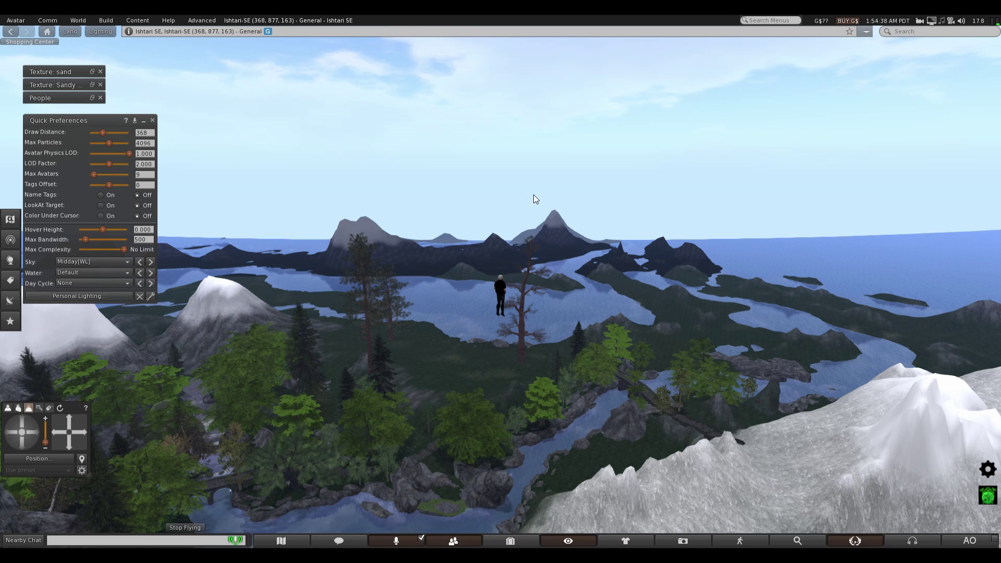
# - Turn toward the winding river and fly forward over the forest past the river bend
pyautogui.press('Left')
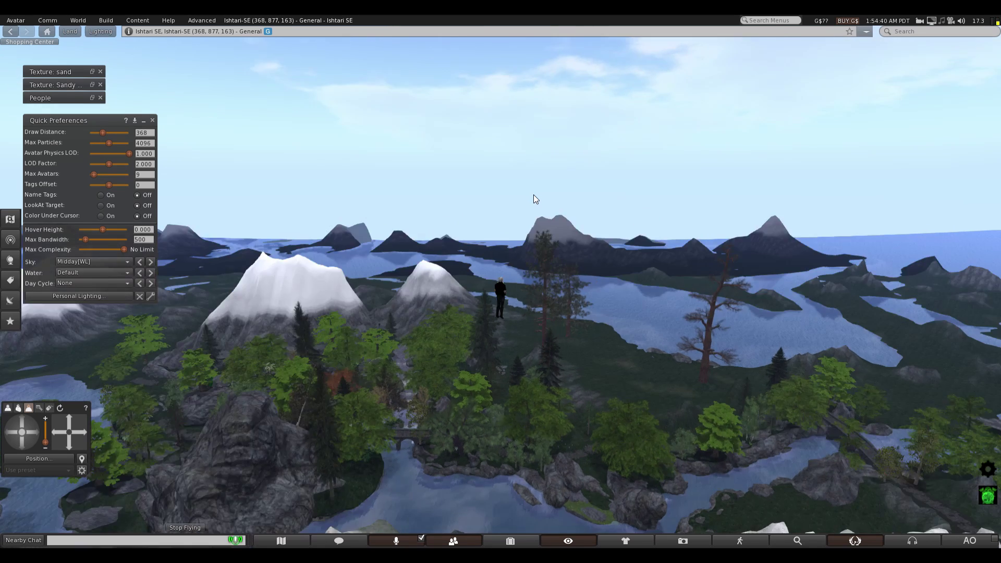
pyautogui.press('Left')
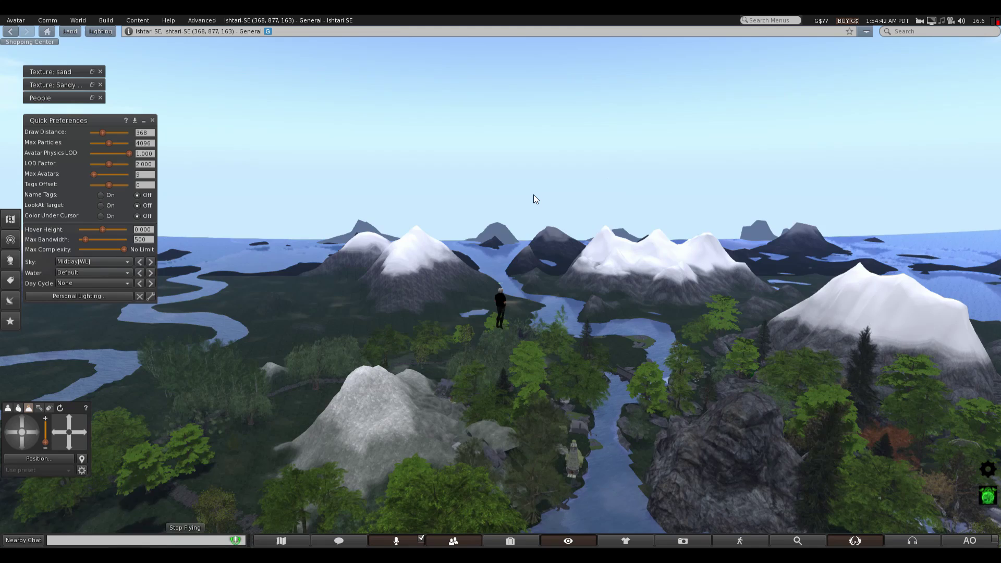
pyautogui.press('Left')
pyautogui.press('Up')
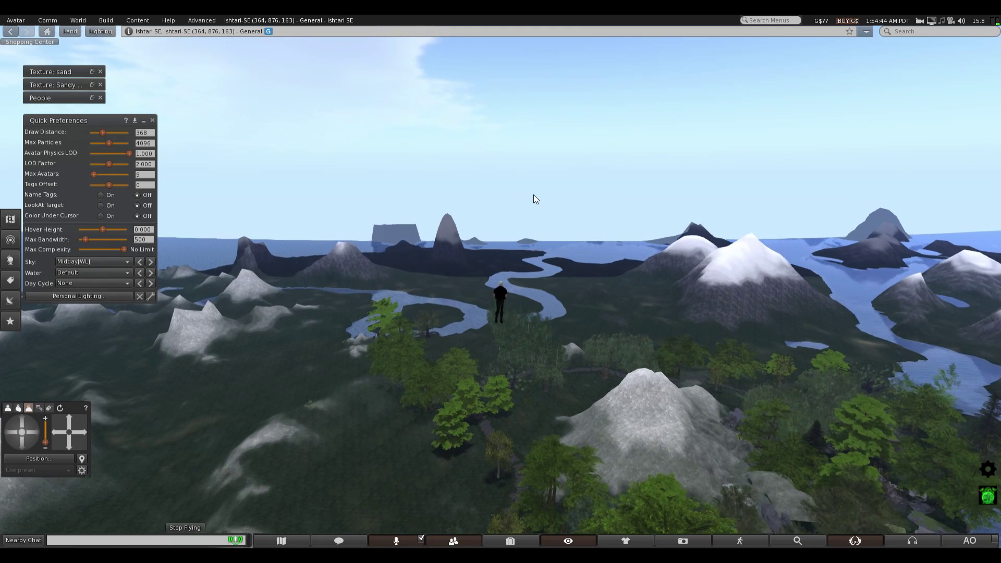
pyautogui.press('Up')
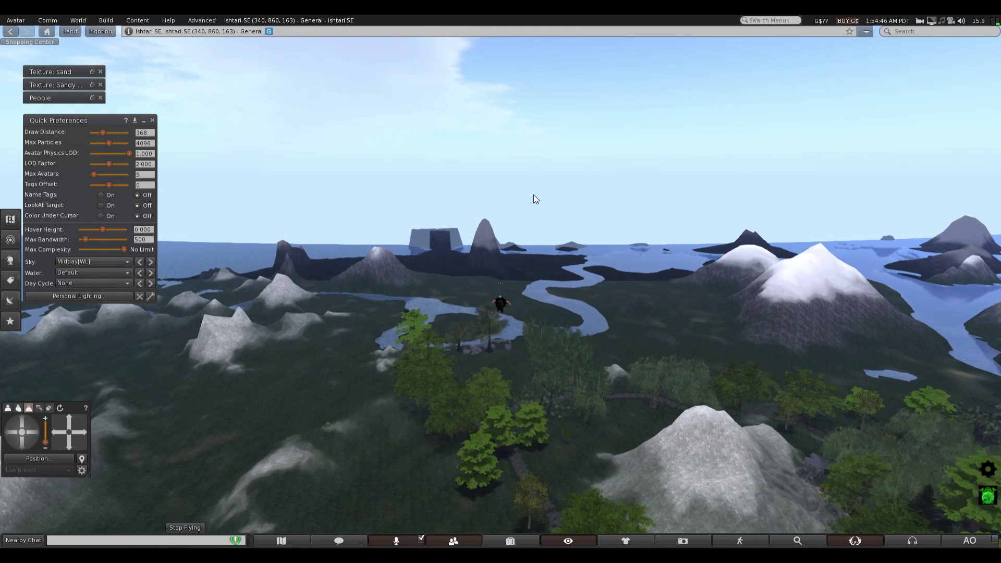
pyautogui.press('Up')
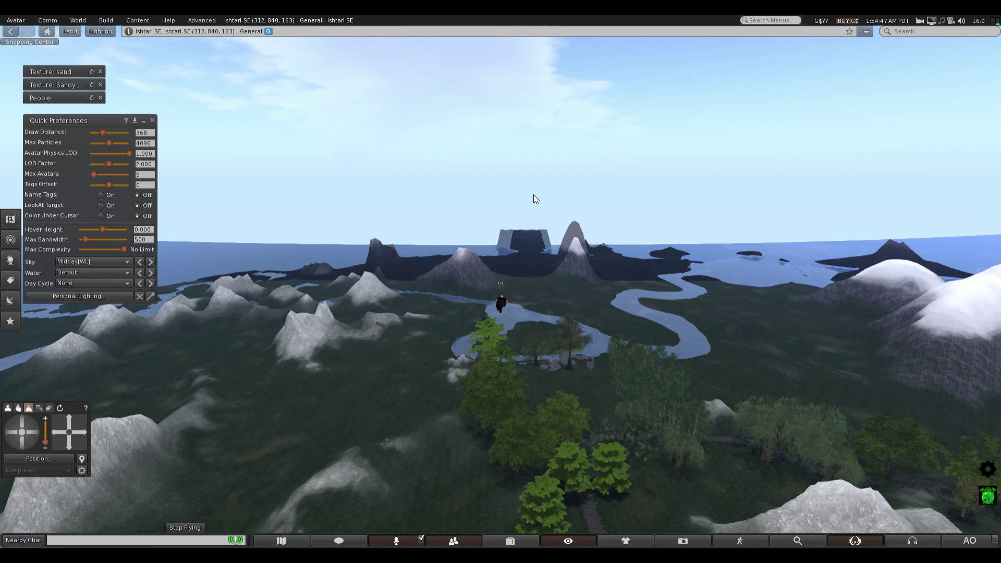
# - Fly past the dark tower and snowy peaks, then descend toward the forested valley
pyautogui.press('Up')
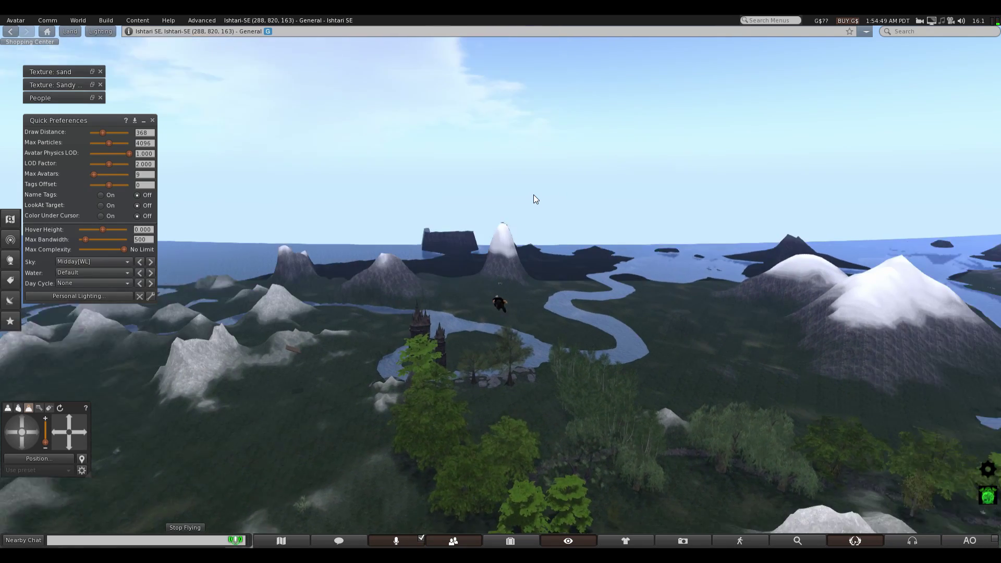
pyautogui.press('Up')
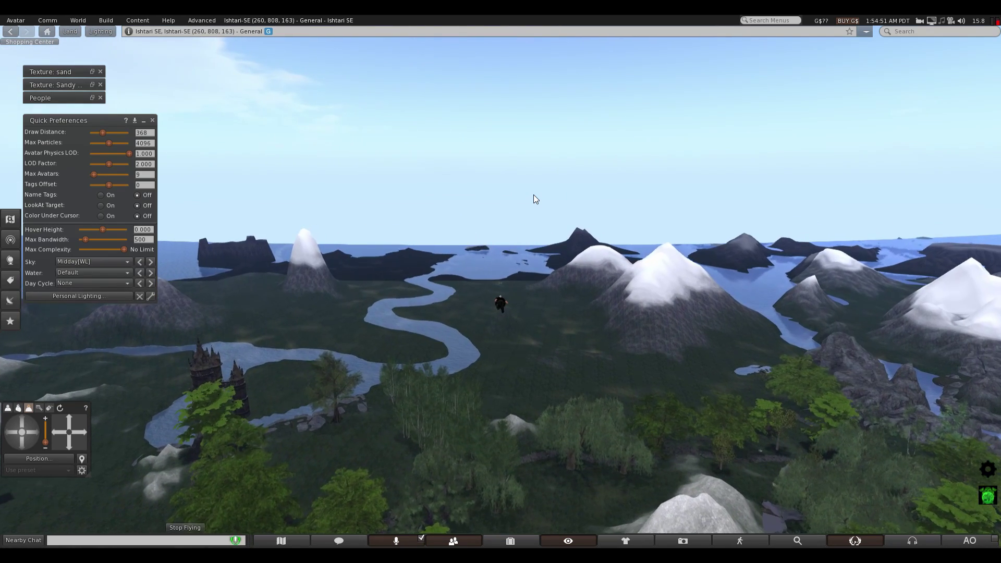
pyautogui.press('Up')
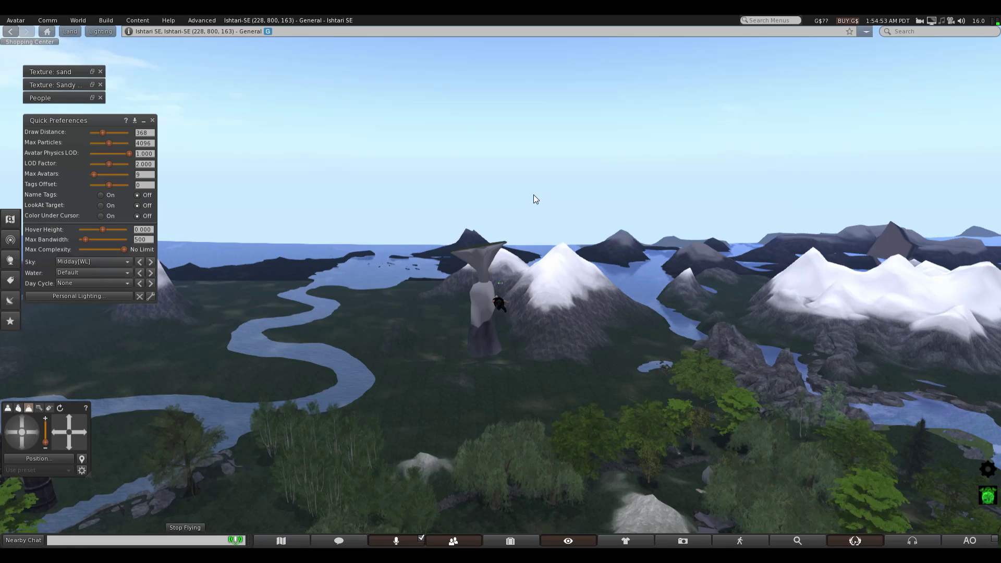
pyautogui.press('Up')
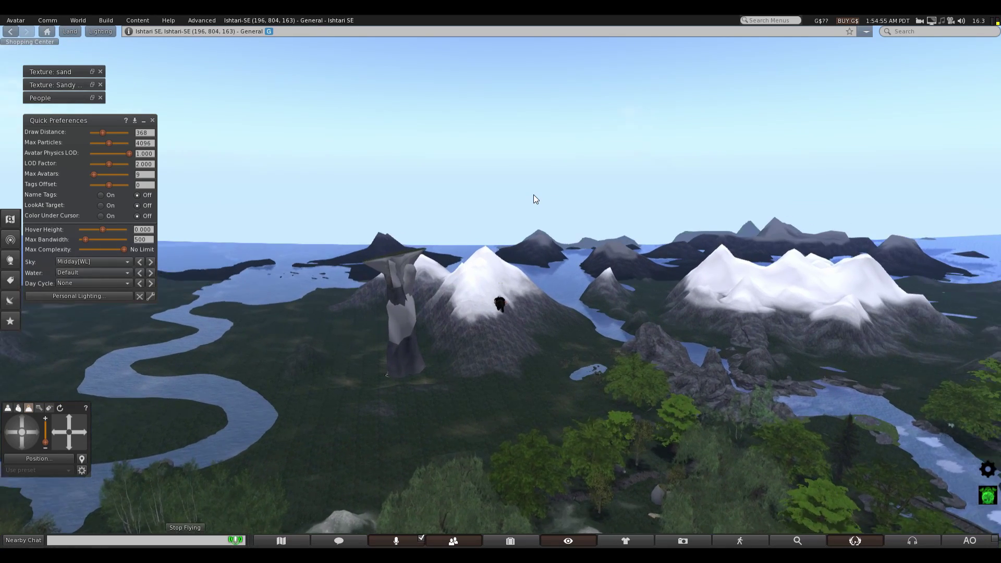
pyautogui.press('Up')
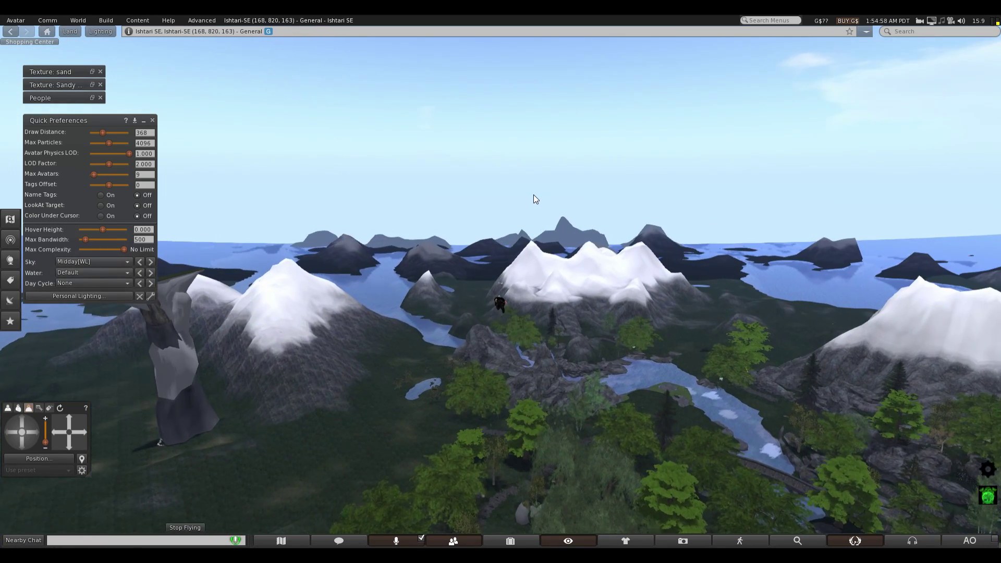
pyautogui.press('Up')
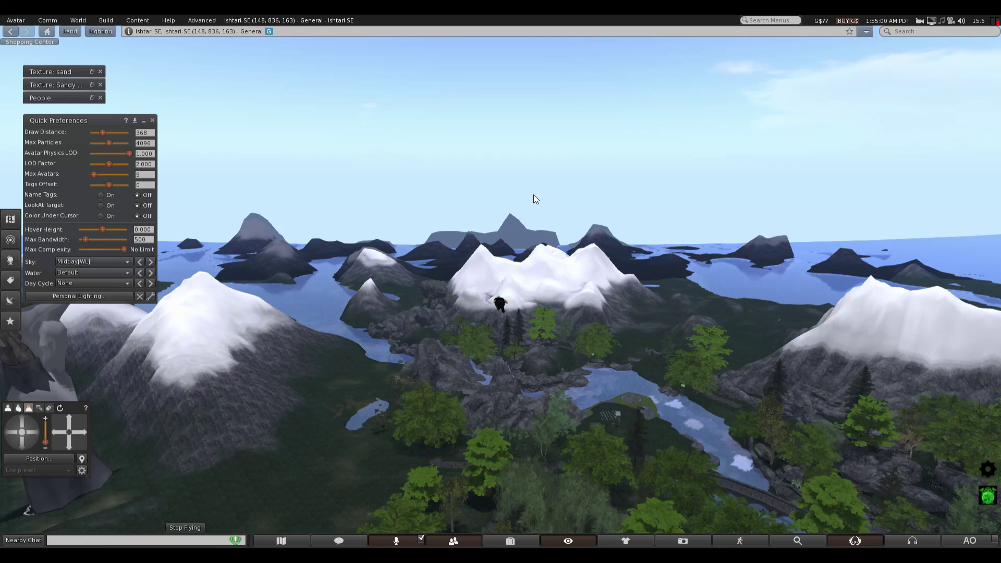
pyautogui.press('Up')
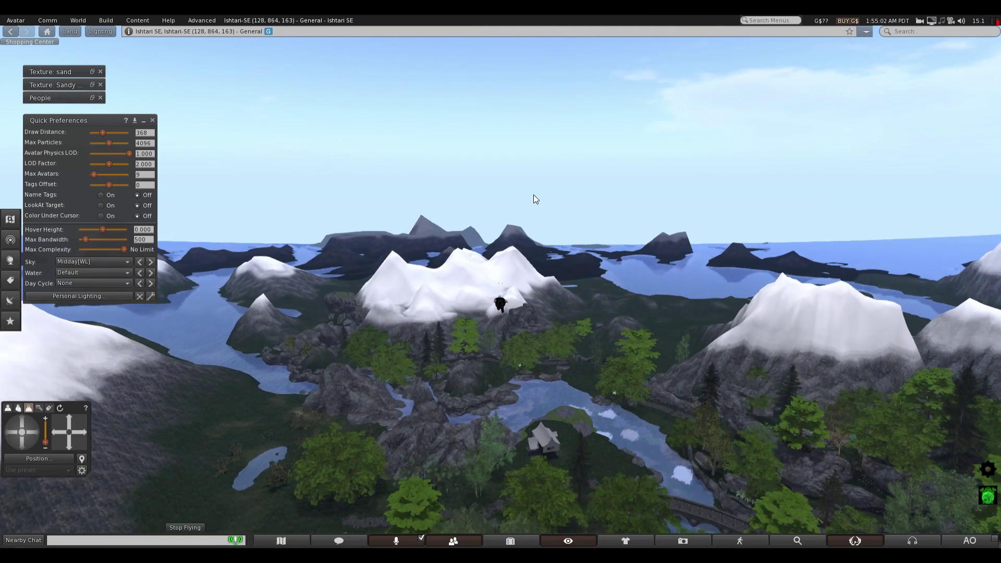
pyautogui.press('Up')
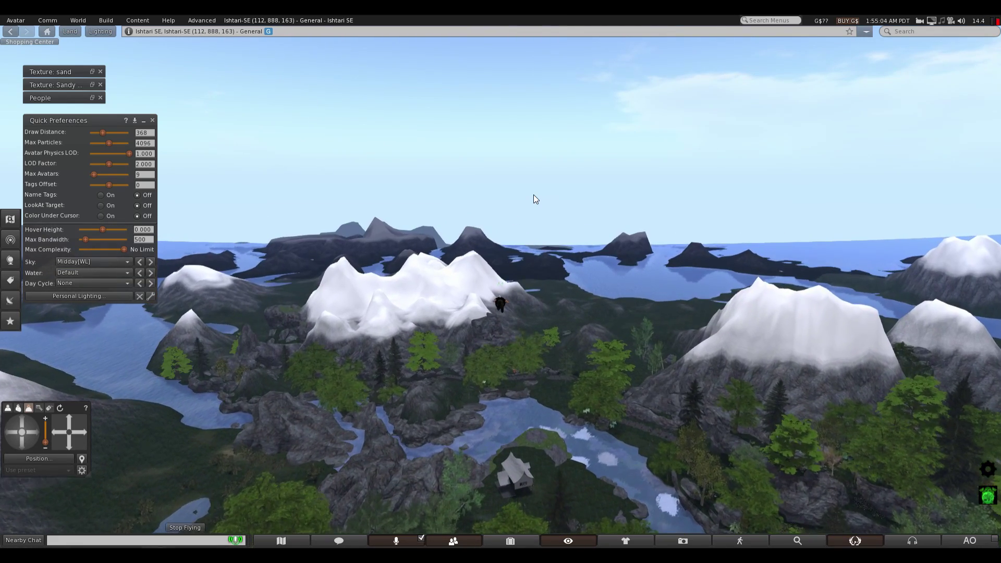
pyautogui.press('Up')
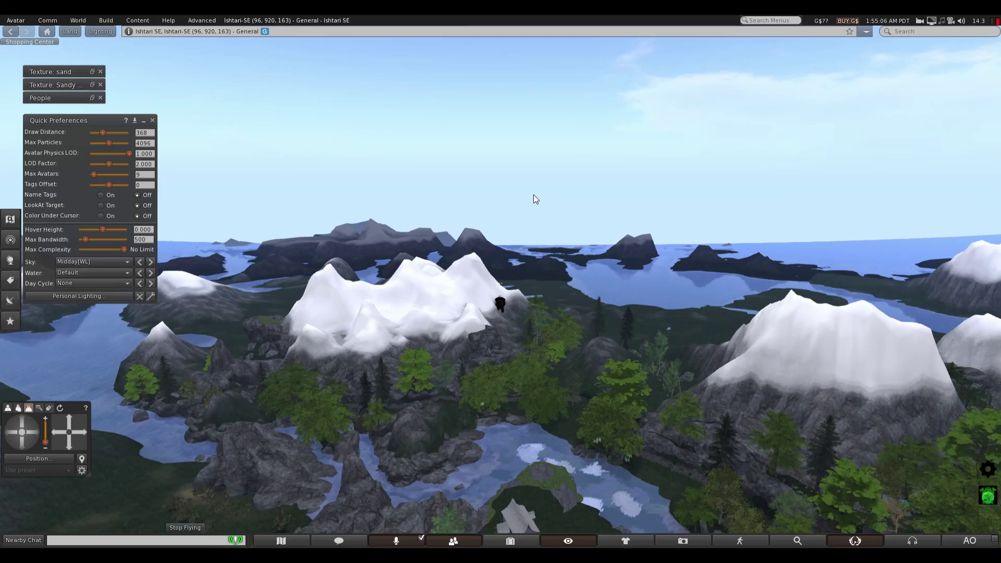
pyautogui.press('pagedown')
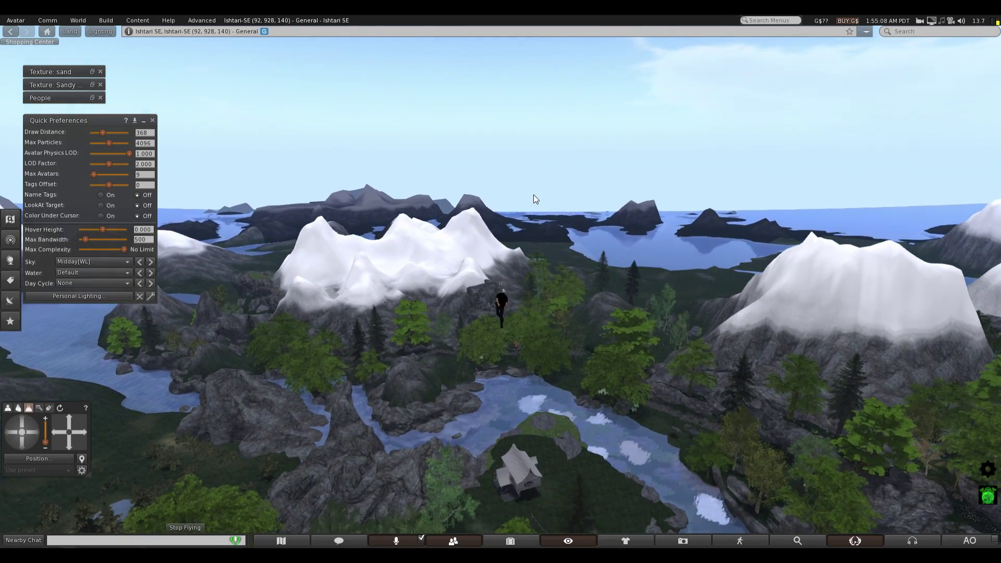
pyautogui.press('pagedown')
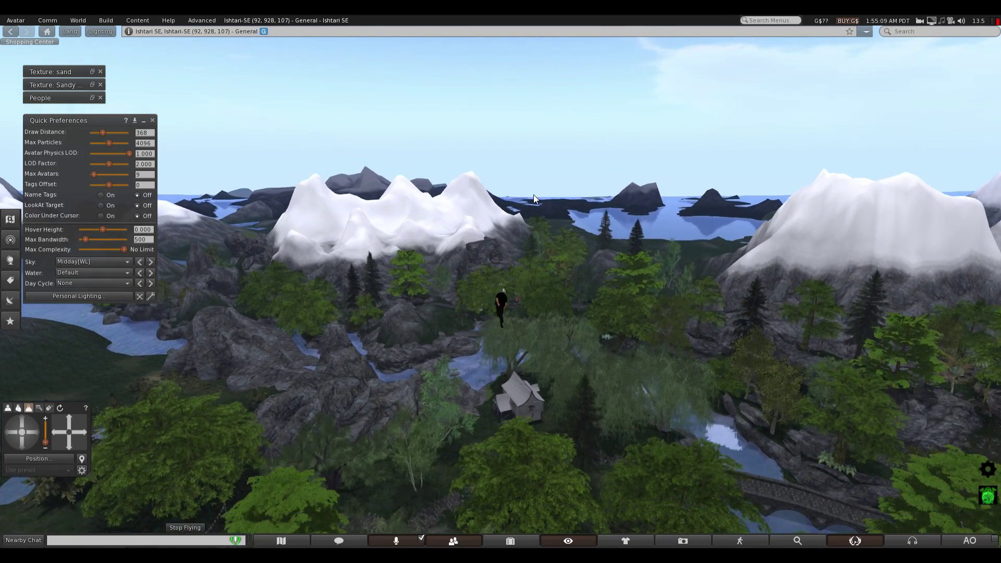
# - Drop through the willow canopy, land near the cottages, and step into the clearing
pyautogui.press('pagedown')
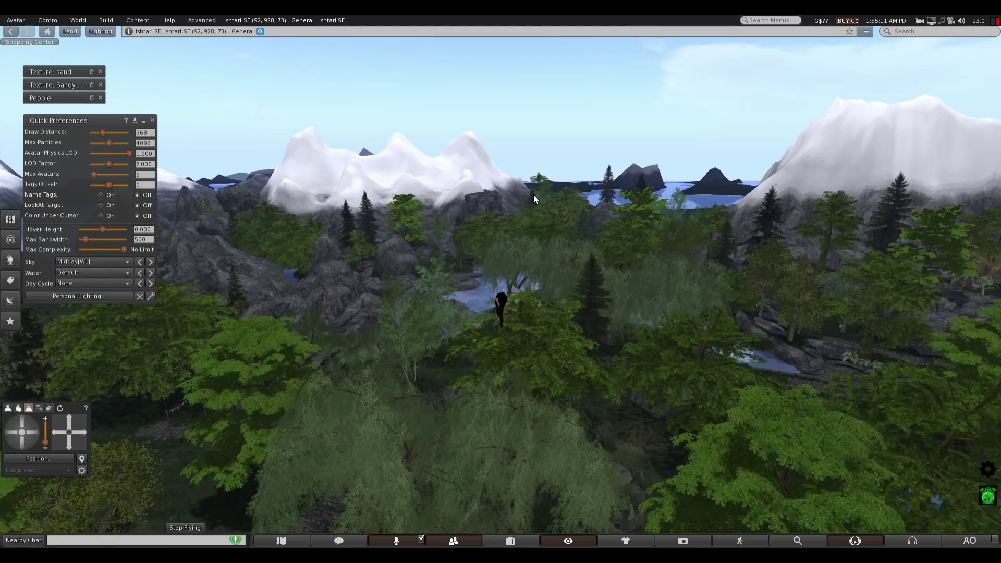
pyautogui.press('pagedown')
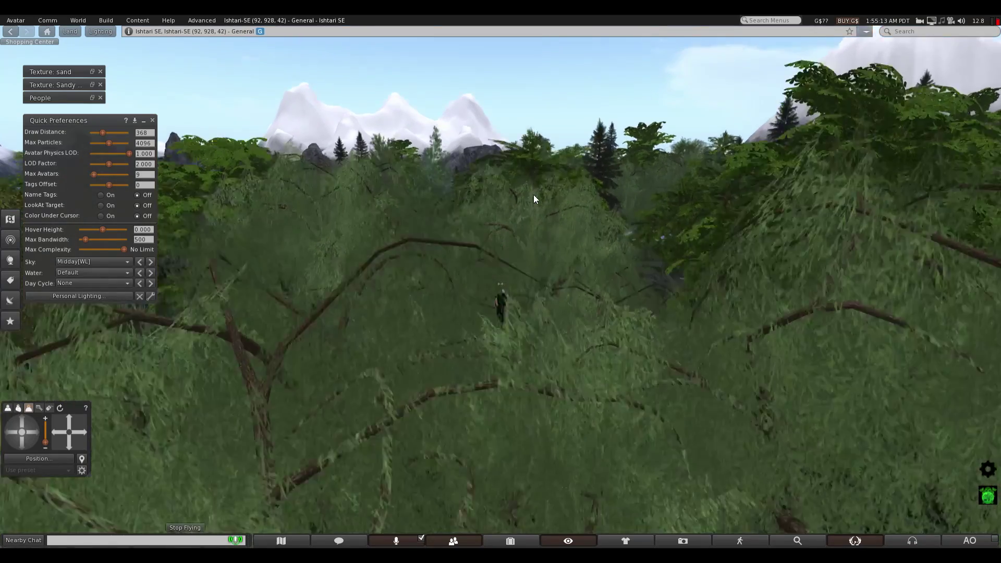
pyautogui.press('pagedown')
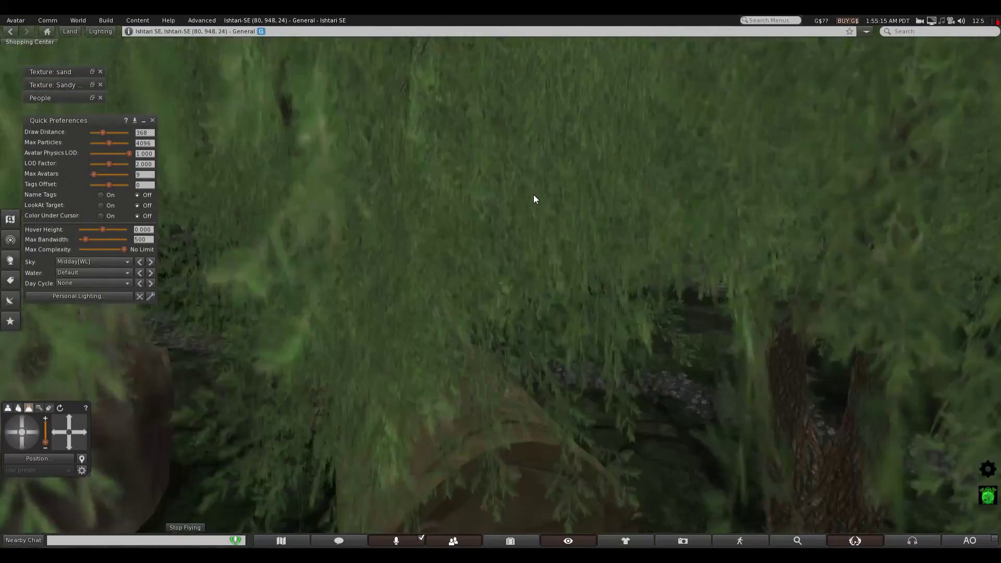
pyautogui.press('Up')
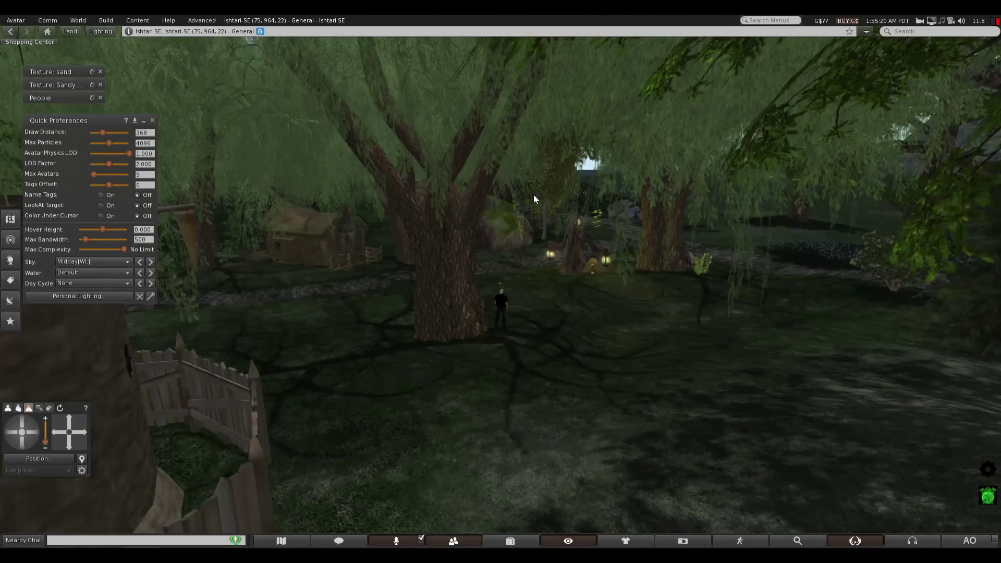
# - Turn the avatar toward the lantern tree and walk onto the cobblestone path
pyautogui.press('Left')
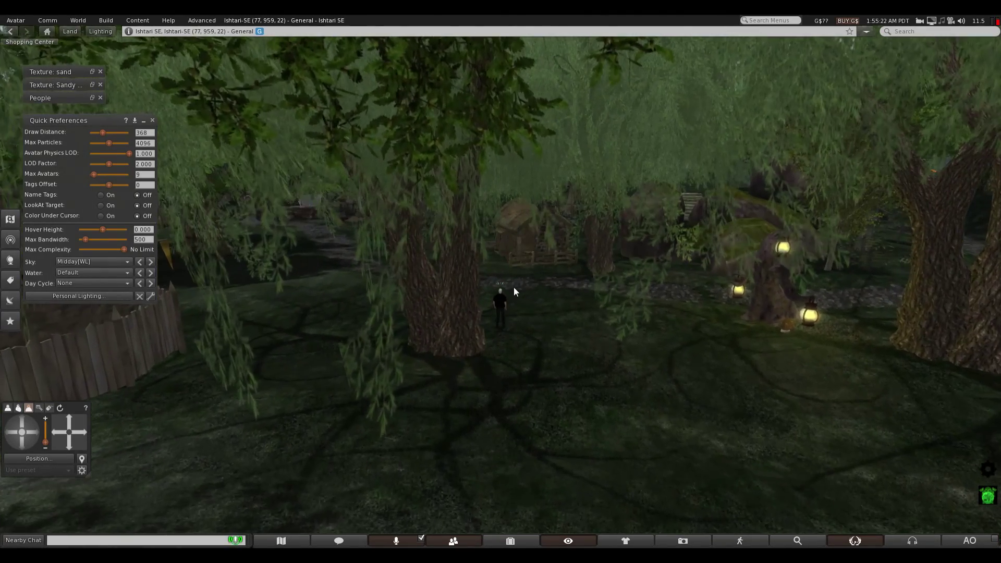
pyautogui.scroll(5, 514, 292)
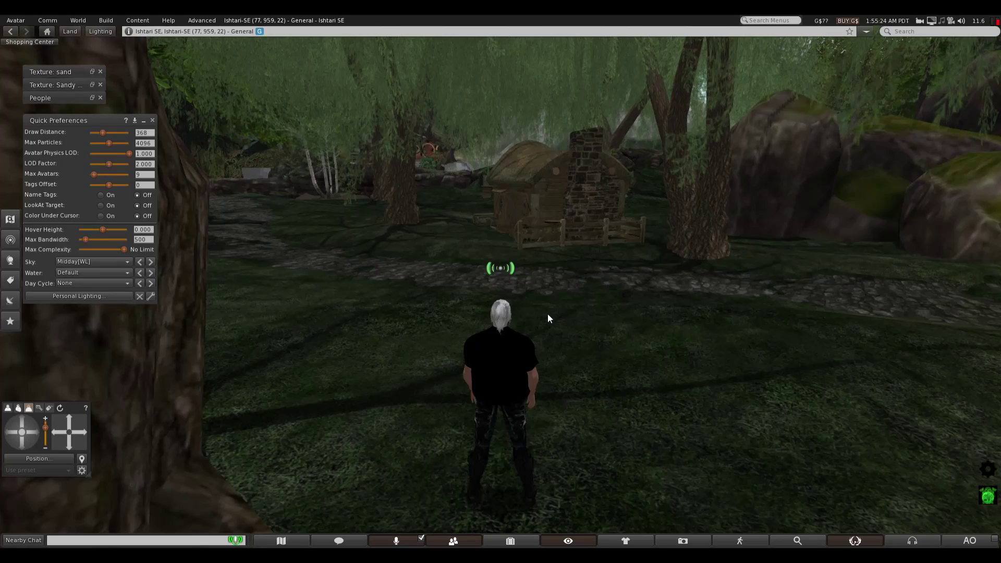
pyautogui.press('Left')
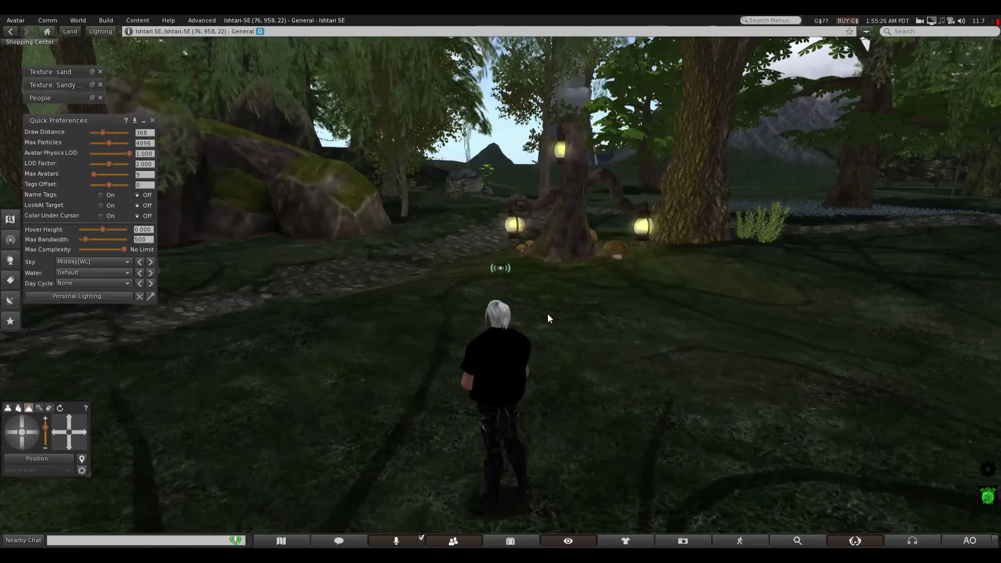
pyautogui.press('Up')
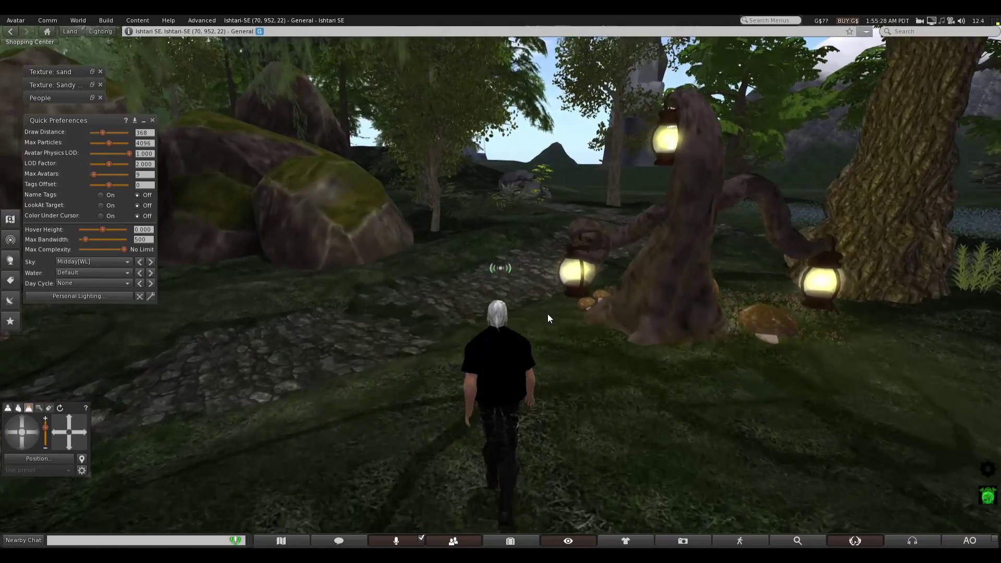
pyautogui.press('Up')
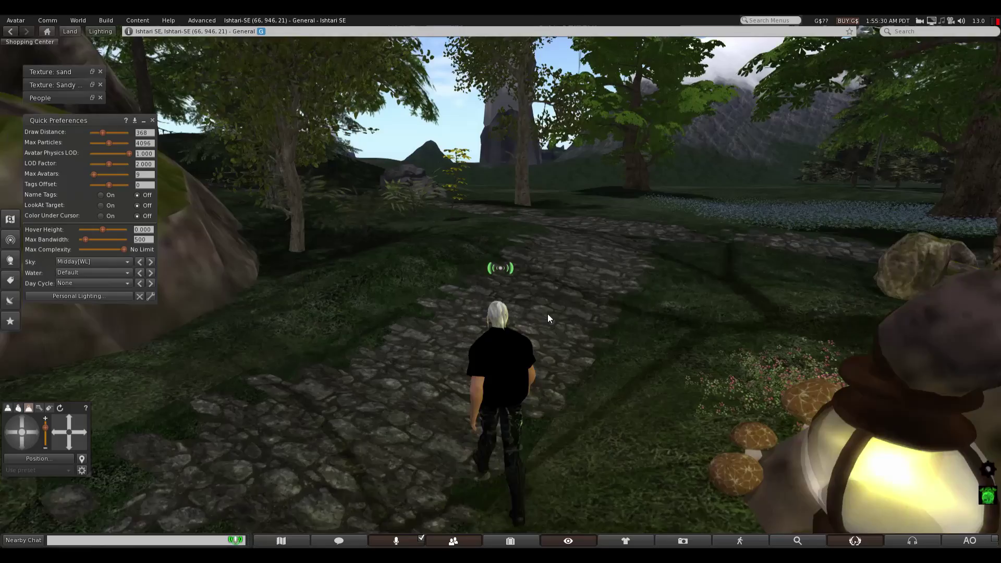
pyautogui.press('Up')
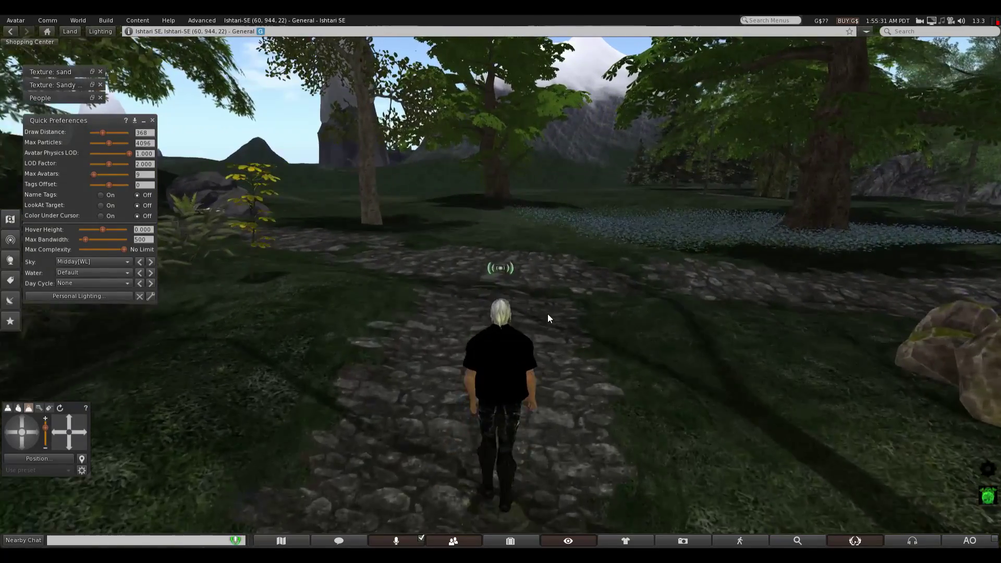
pyautogui.press('Up')
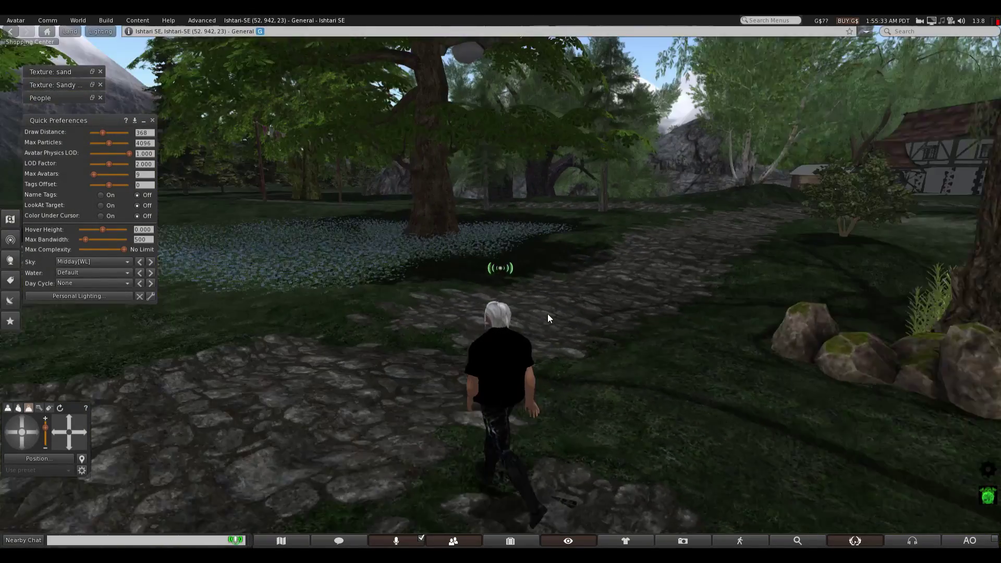
# - Follow the path's left and right bends while walking forward
pyautogui.press('Up')
pyautogui.press('Left')
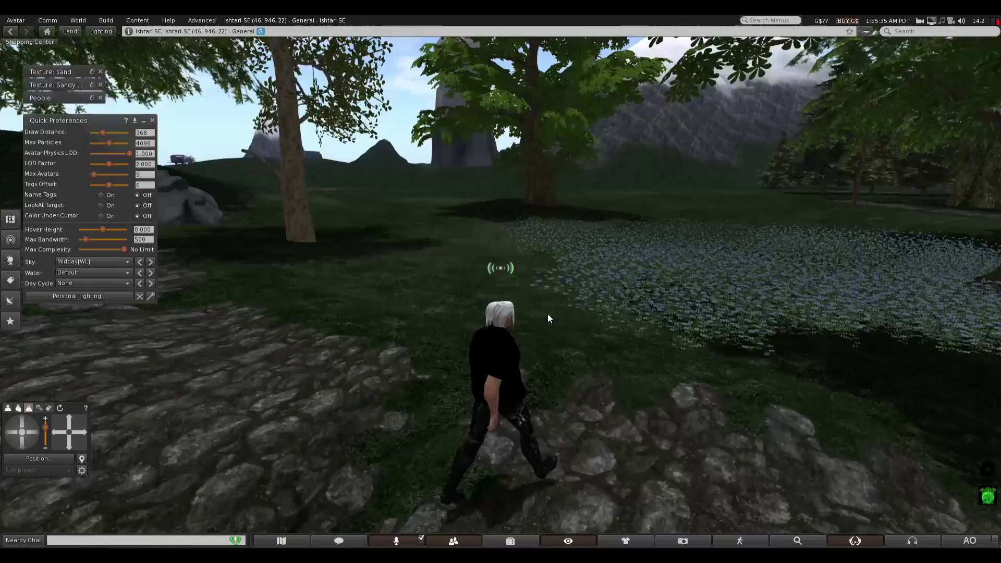
pyautogui.press('Up')
pyautogui.press('Right')
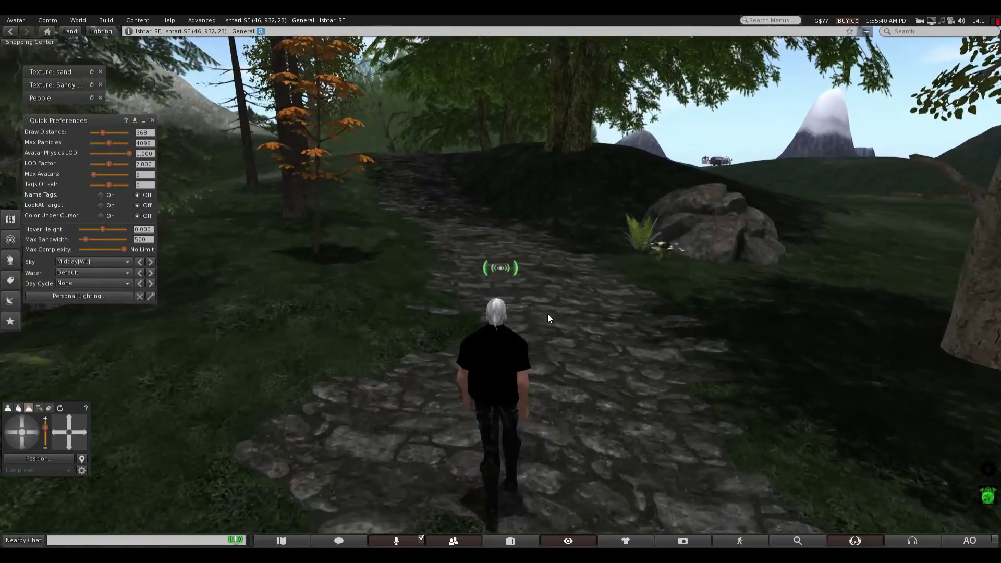
pyautogui.press('Up')
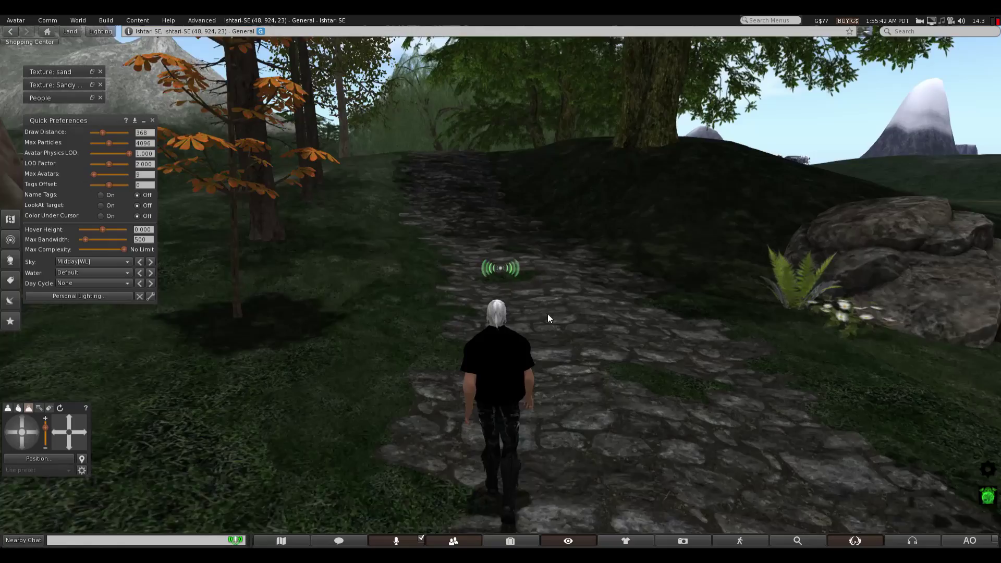
pyautogui.press('Up')
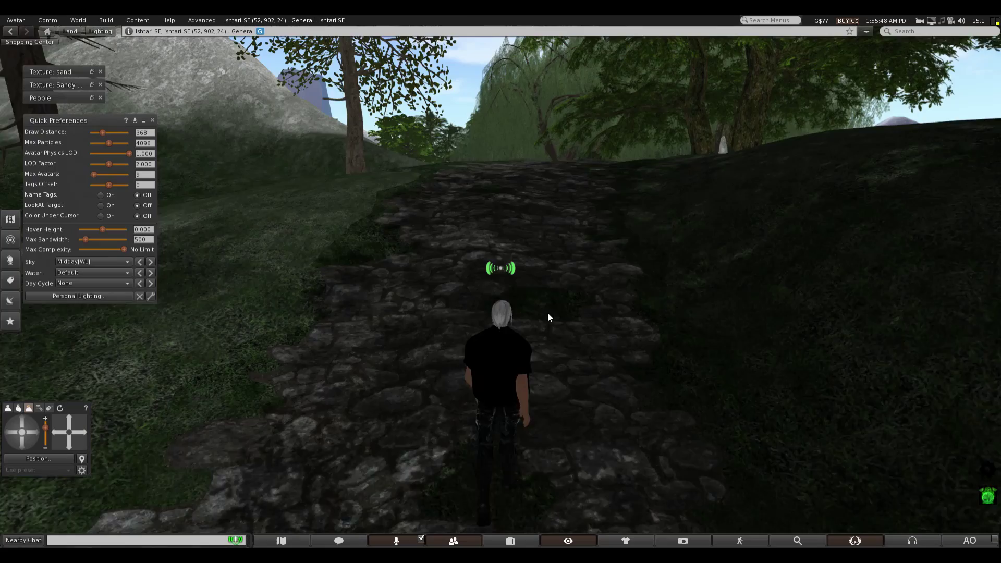
# - Walk uphill along the path beneath the willow trees
pyautogui.press('Up')
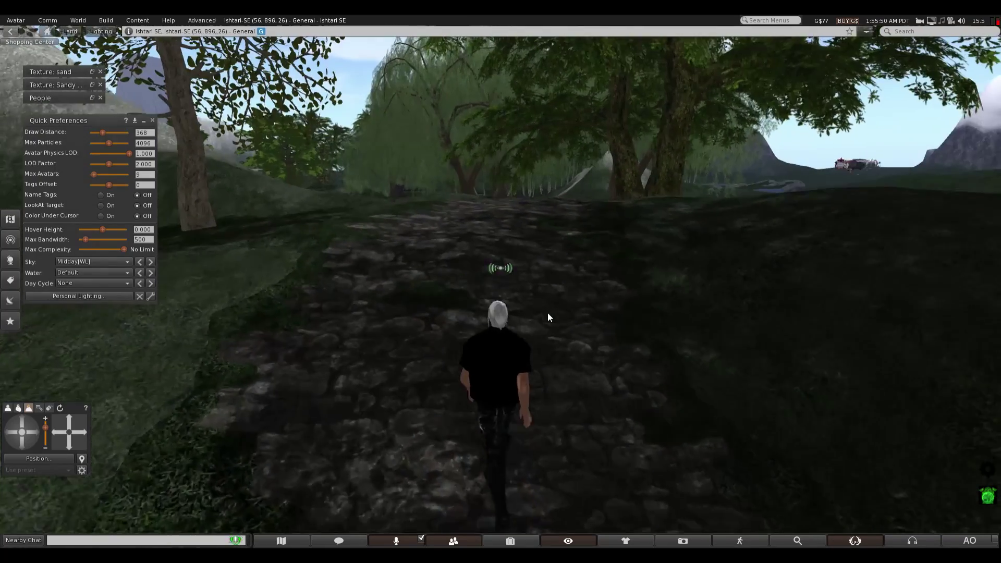
pyautogui.press('Up')
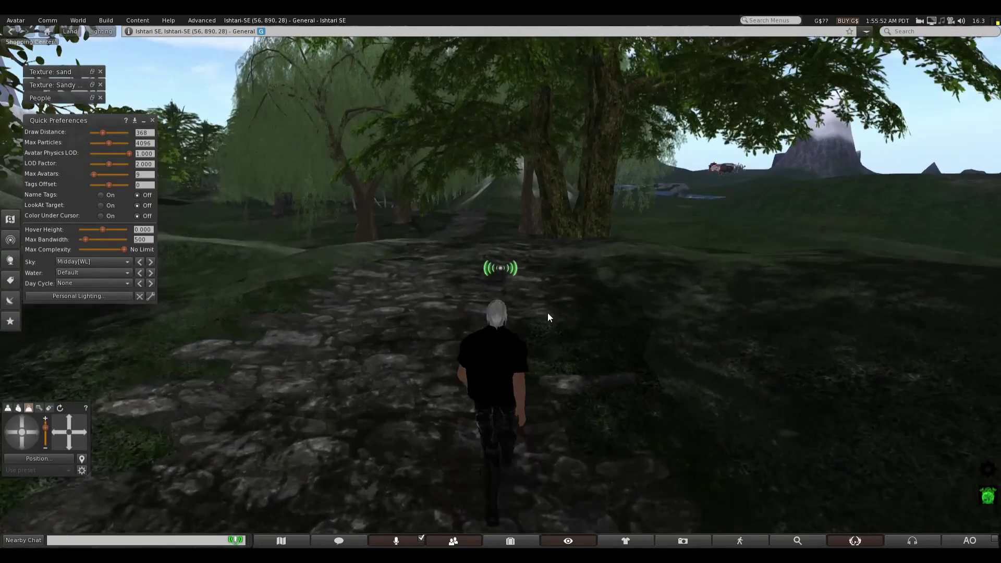
pyautogui.press('Up')
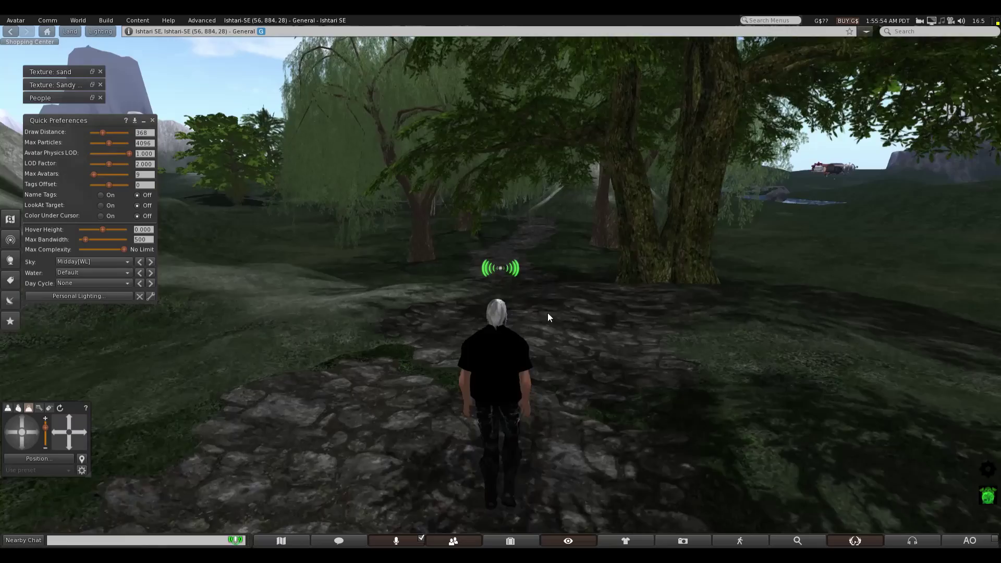
pyautogui.press('Up')
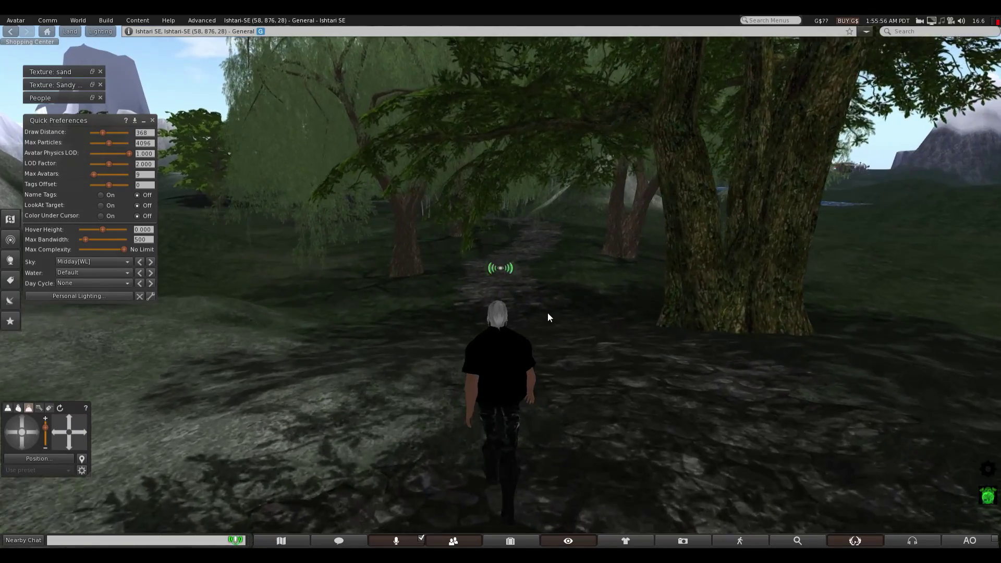
pyautogui.press('Up')
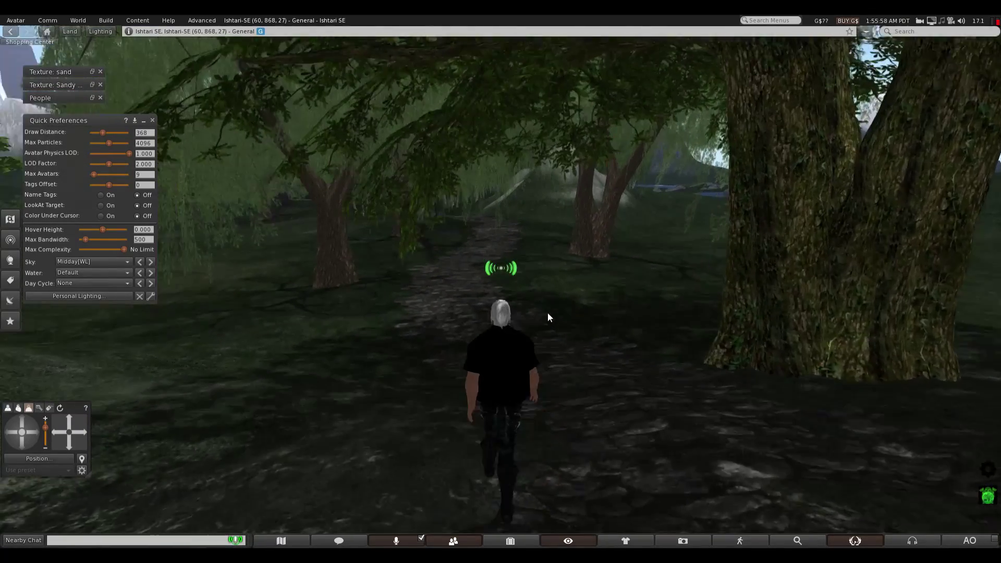
# - Walk down the cobblestone path past the grassy hill toward the birch grove
pyautogui.press('Up')
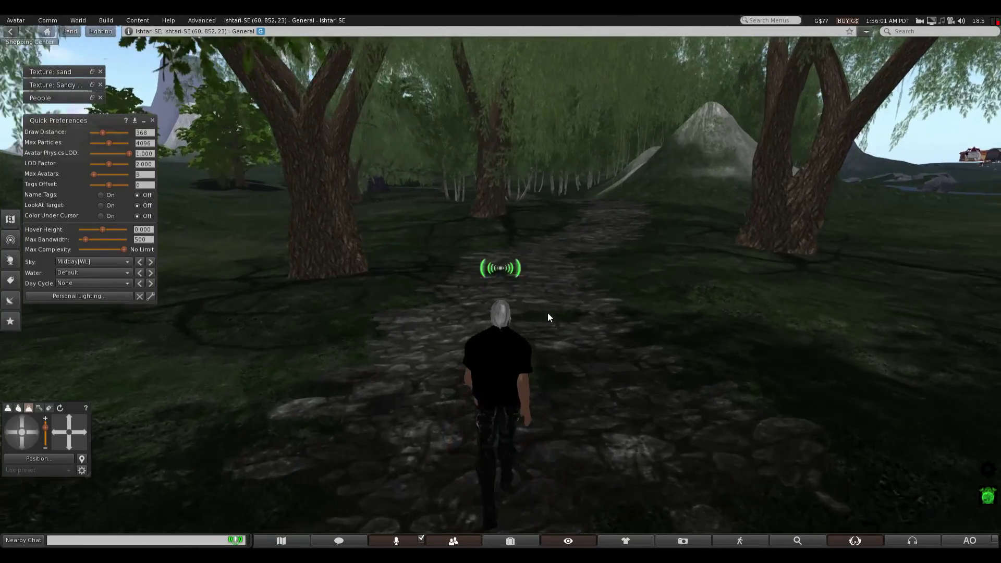
pyautogui.press('Up')
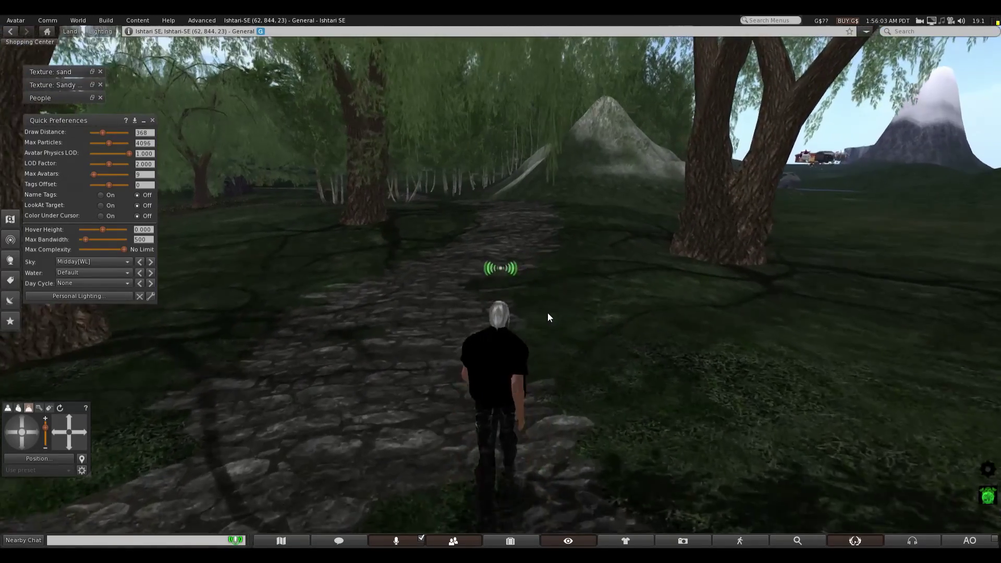
pyautogui.press('Up')
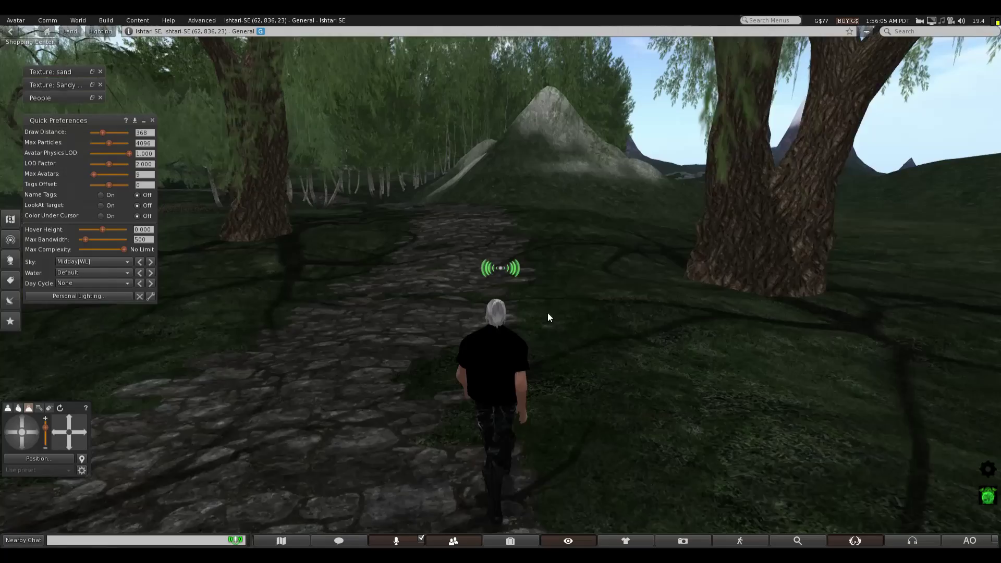
pyautogui.press('Up')
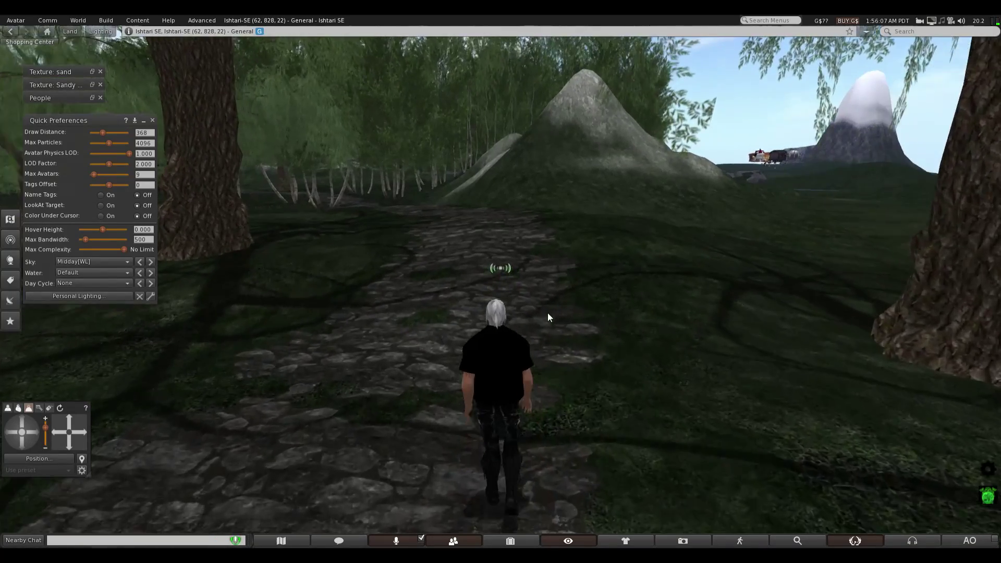
pyautogui.press('Up')
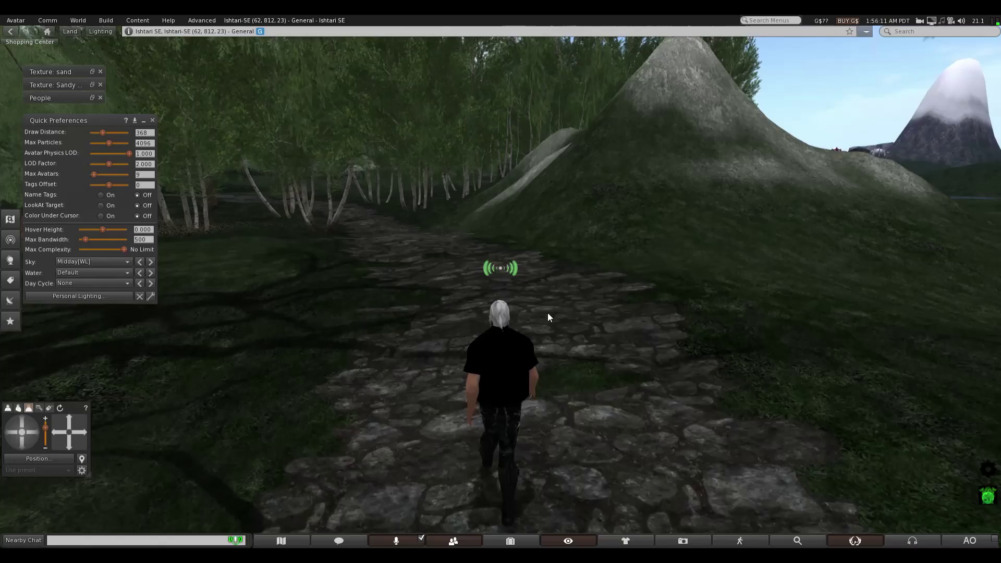
pyautogui.press('Up')
pyautogui.press('Up')
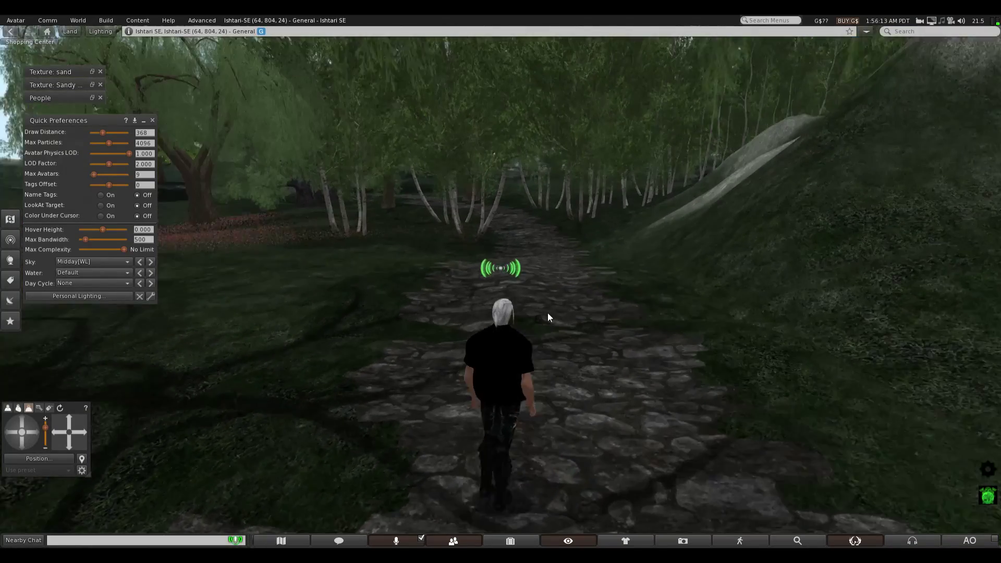
# - Look left and right around the avatar, then face down the stone path
pyautogui.press('Left')
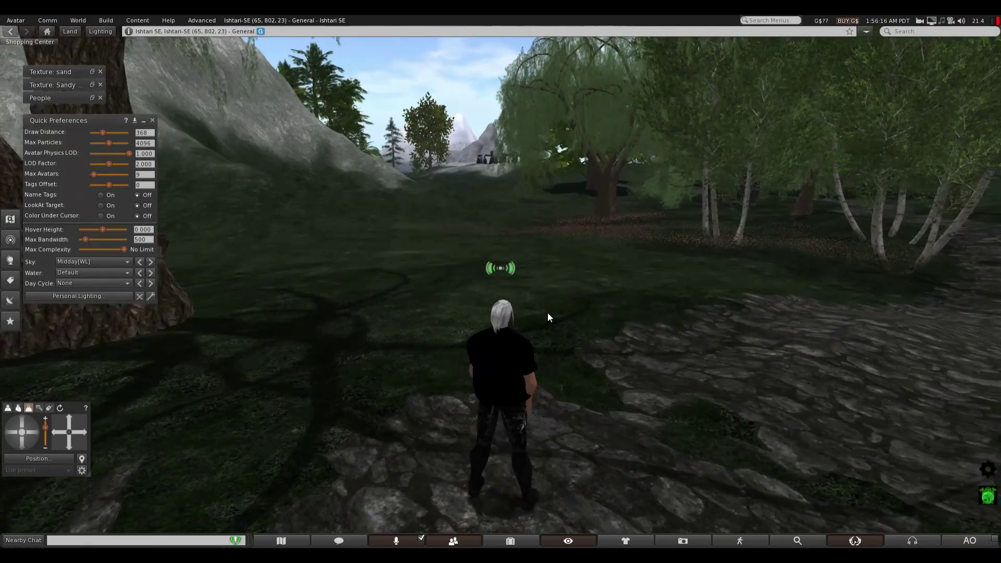
pyautogui.press('Right')
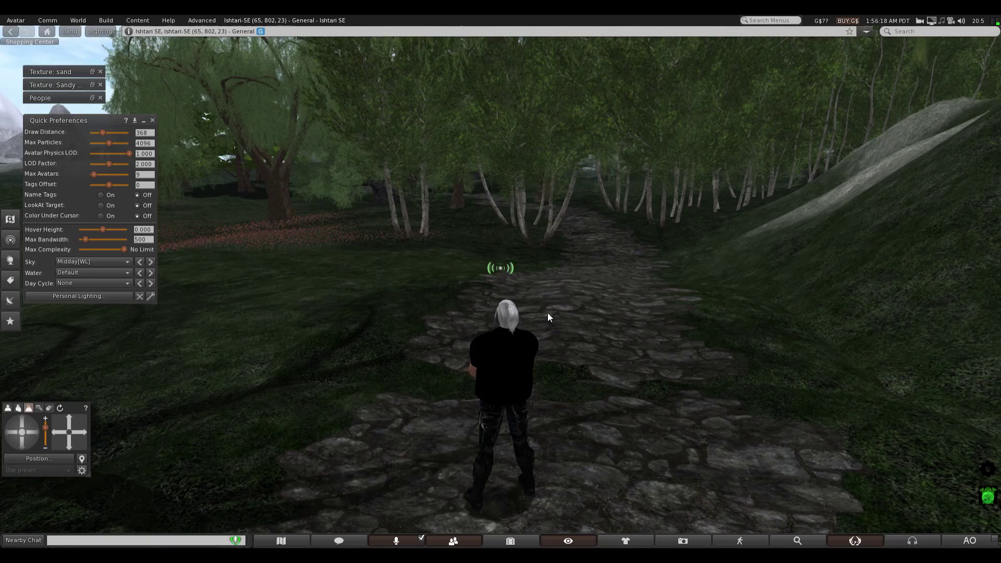
pyautogui.press('Right')
pyautogui.press('Left')
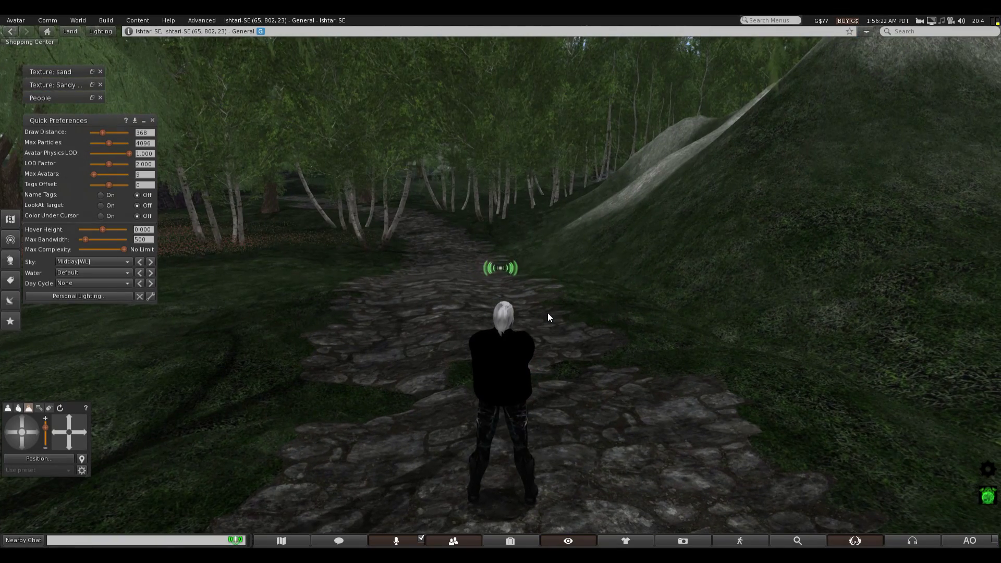
# - Walk forward along the cobblestone path through the birch grove to the large gnarled trees
pyautogui.press('Up')
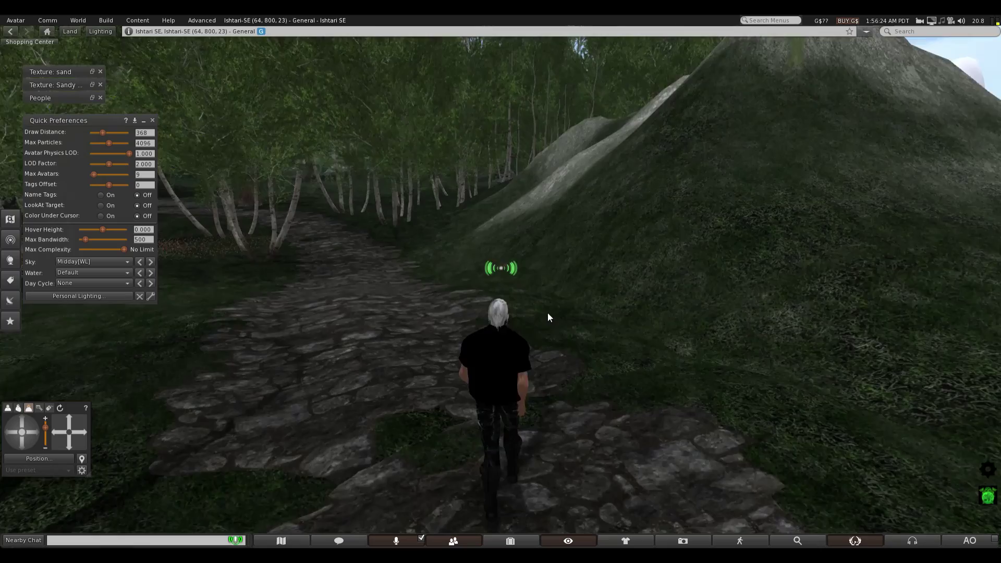
pyautogui.press('Up')
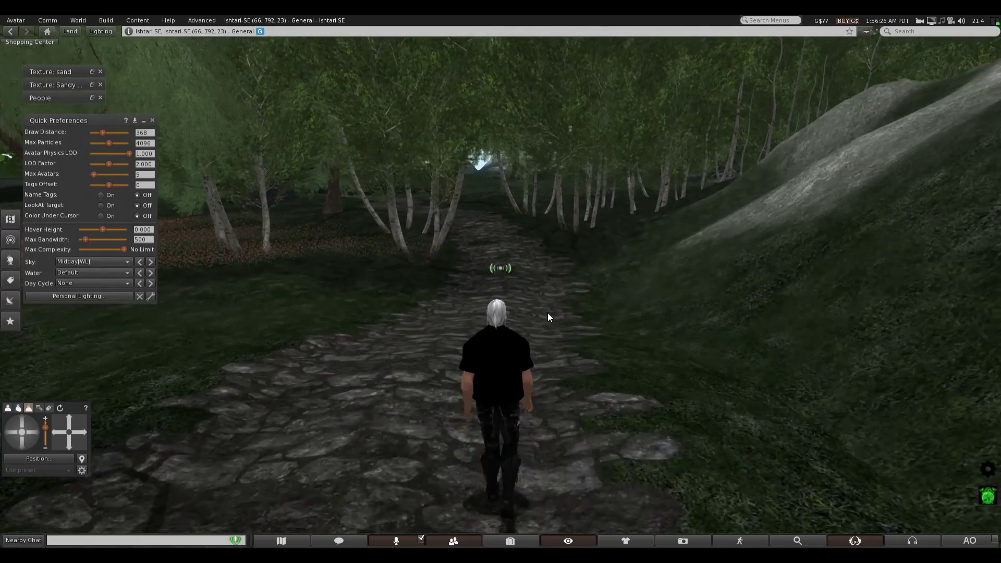
pyautogui.press('Up')
pyautogui.press('Up')
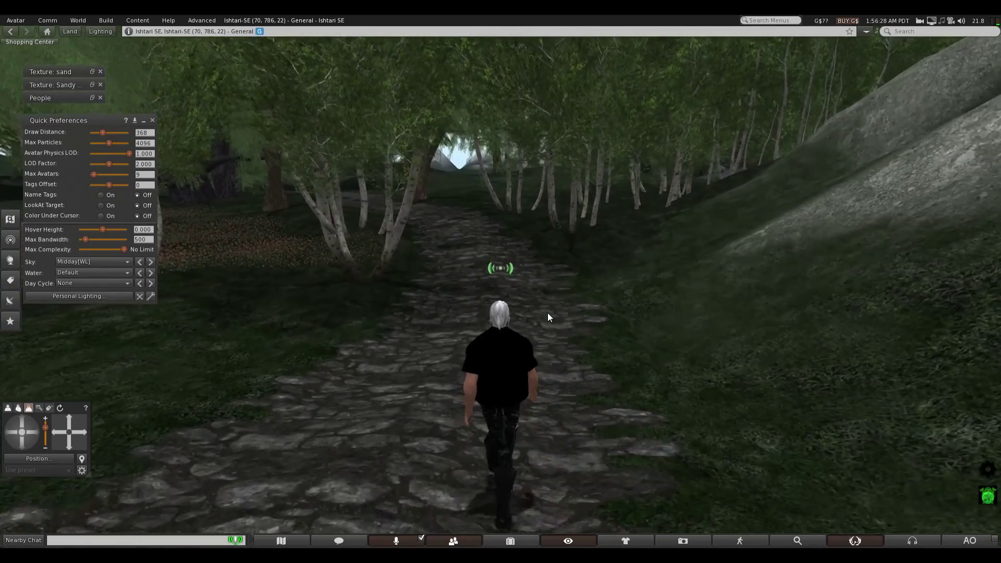
pyautogui.press('Up')
pyautogui.press('Up')
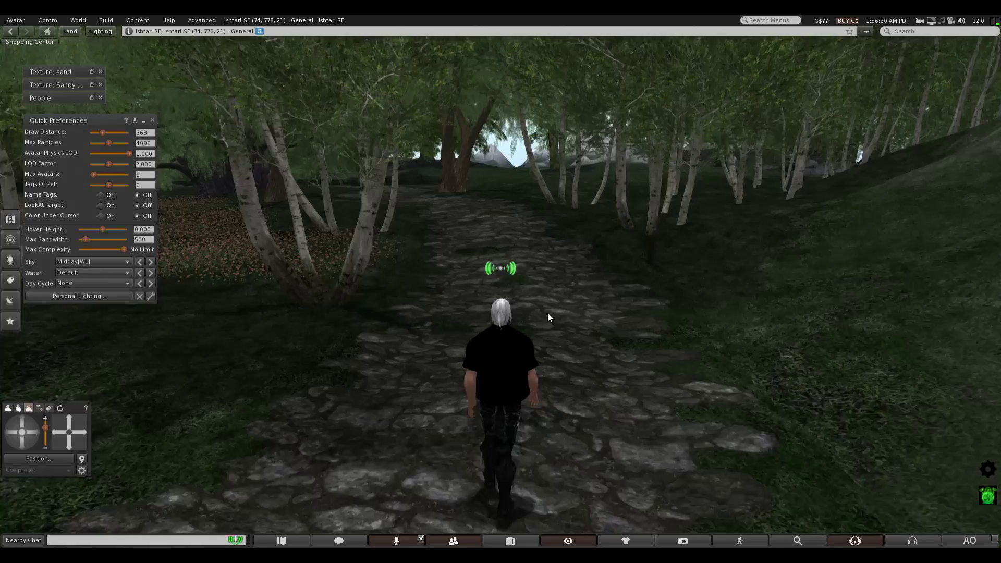
pyautogui.press('Up')
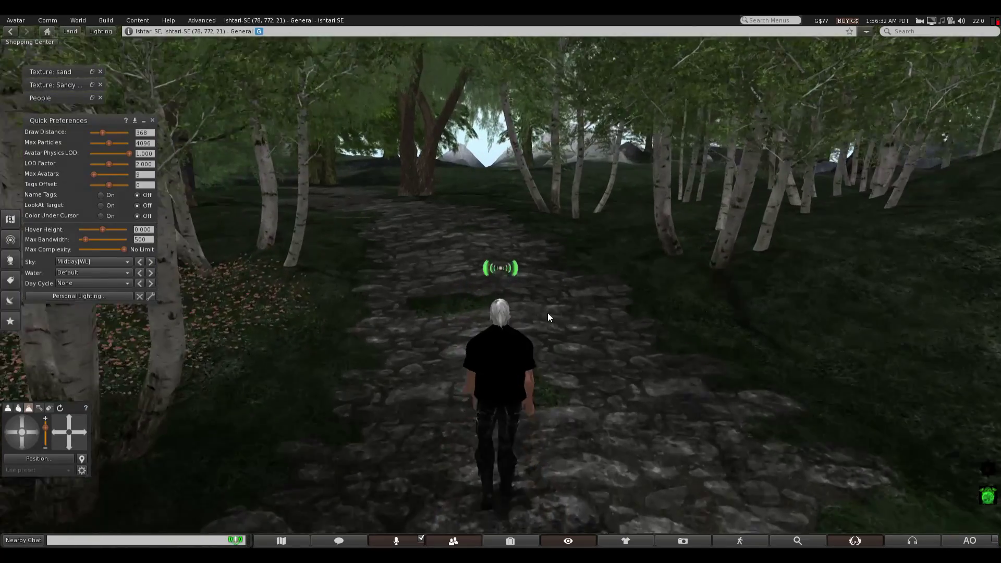
pyautogui.press('Up')
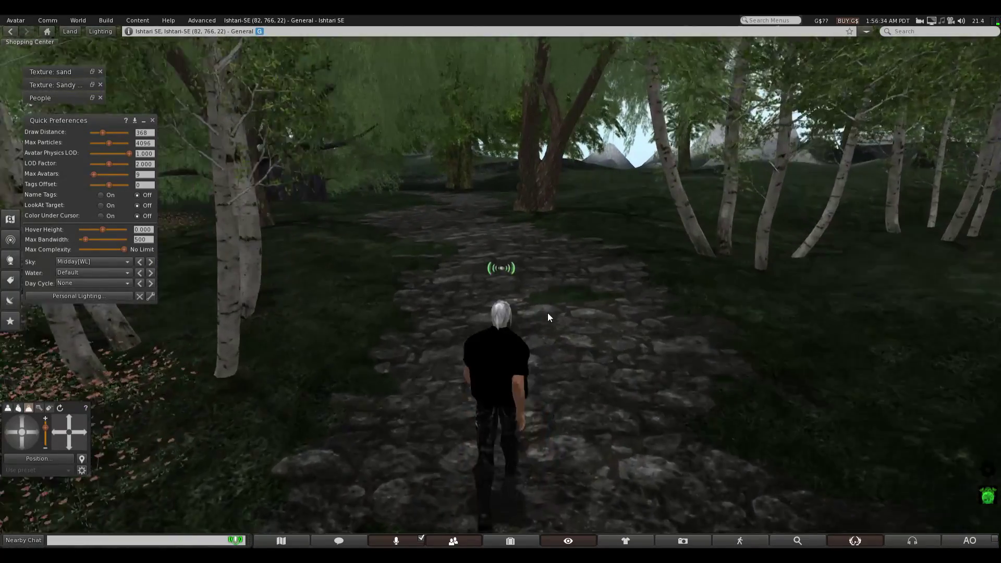
pyautogui.press('Up')
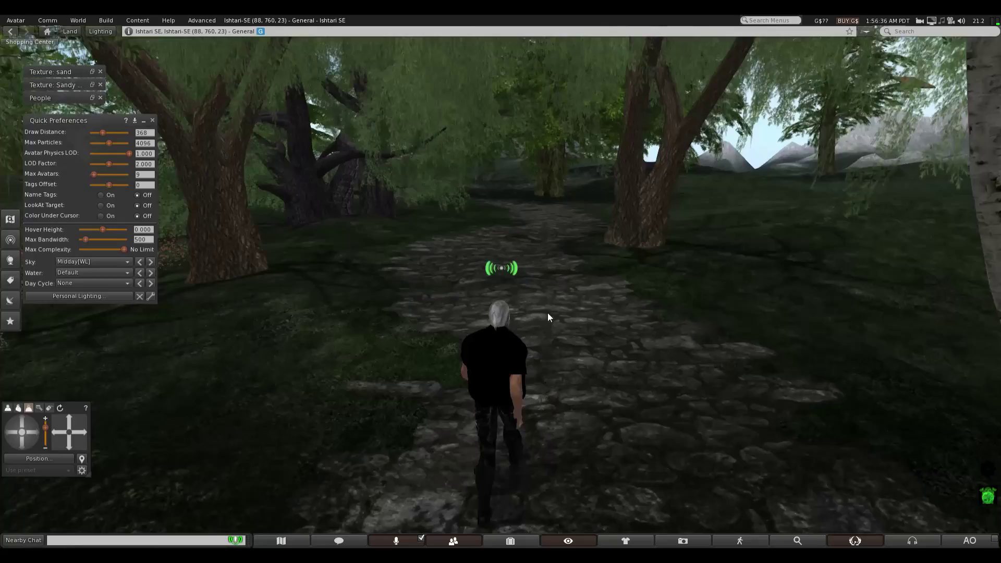
pyautogui.press('Up')
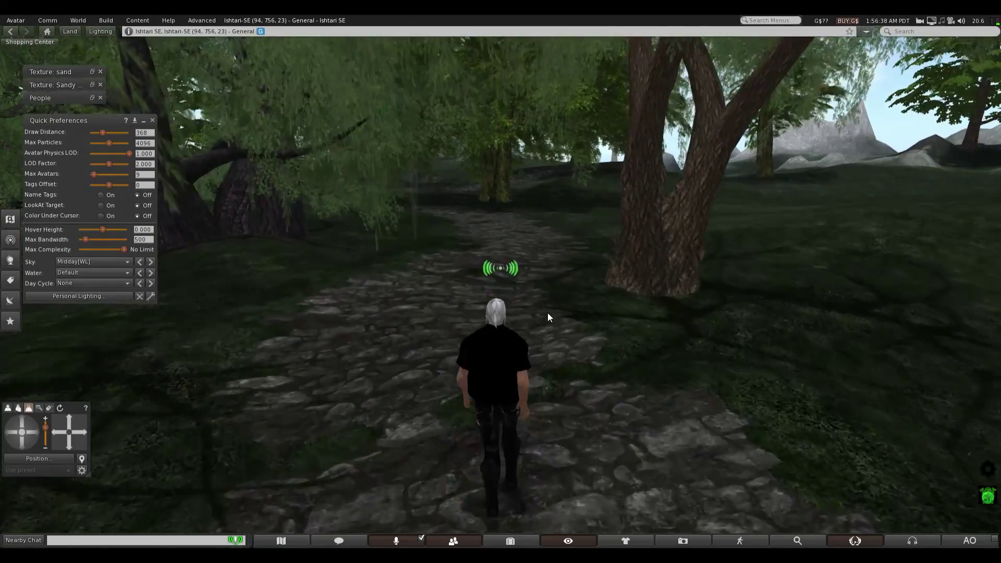
pyautogui.press('Up')
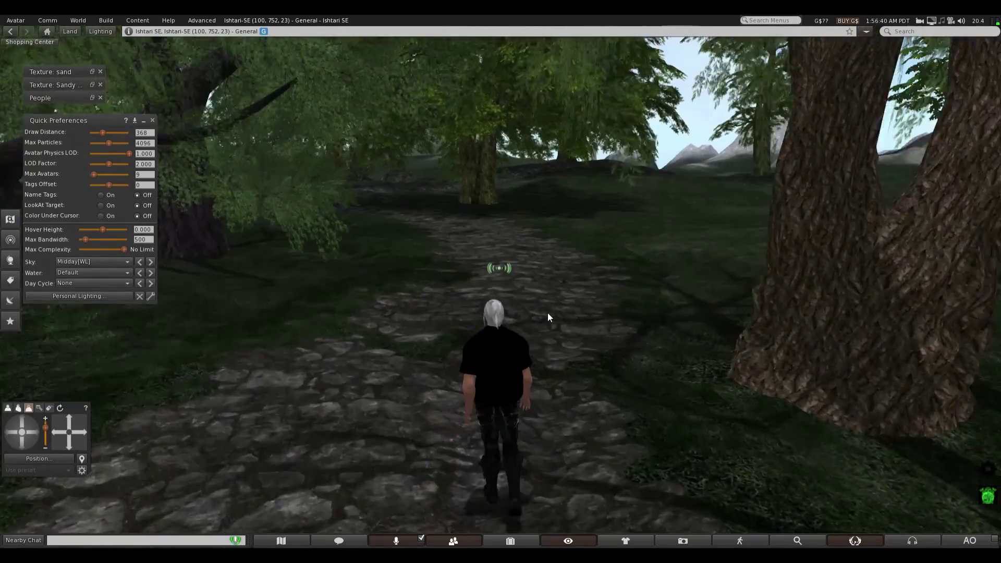
pyautogui.press('Up')
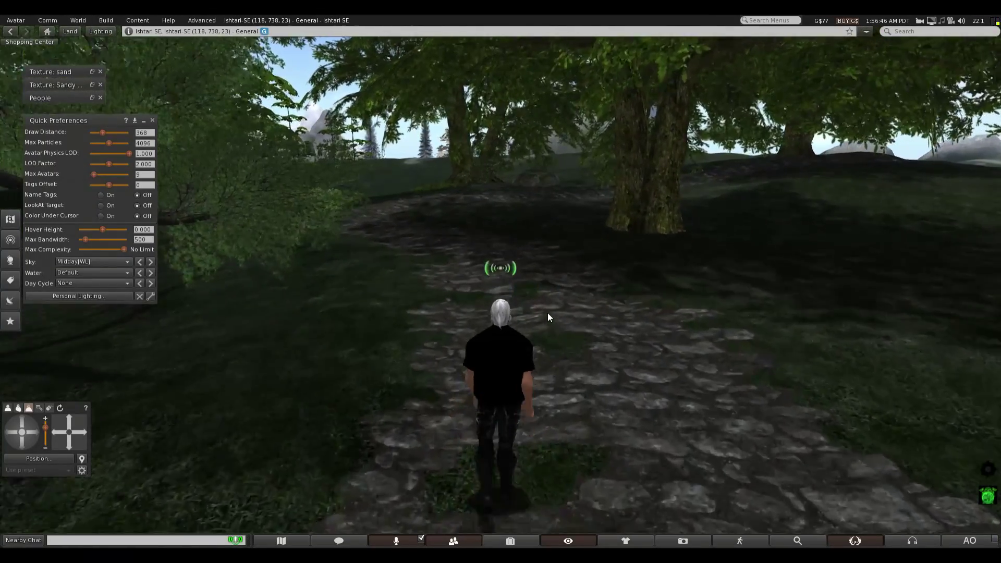
# - Walk past the gnarled trees and up the shaded rise toward the distant mountains
pyautogui.press('Up')
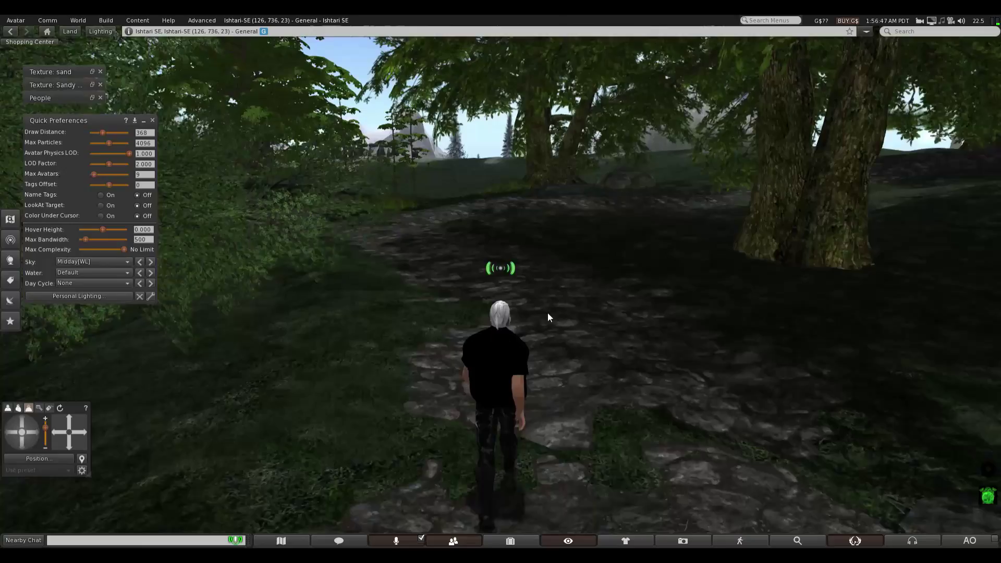
pyautogui.press('Up')
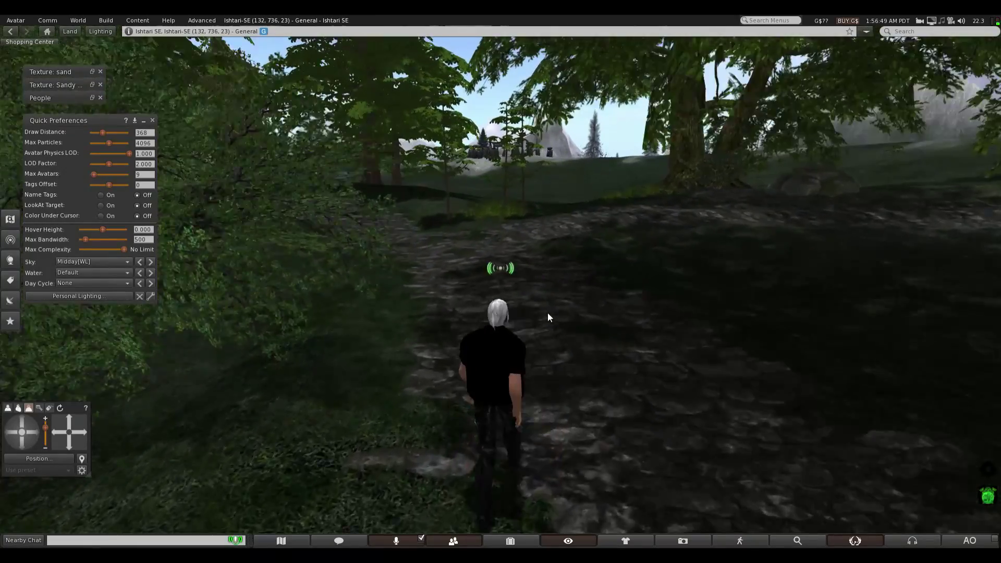
pyautogui.press('Up')
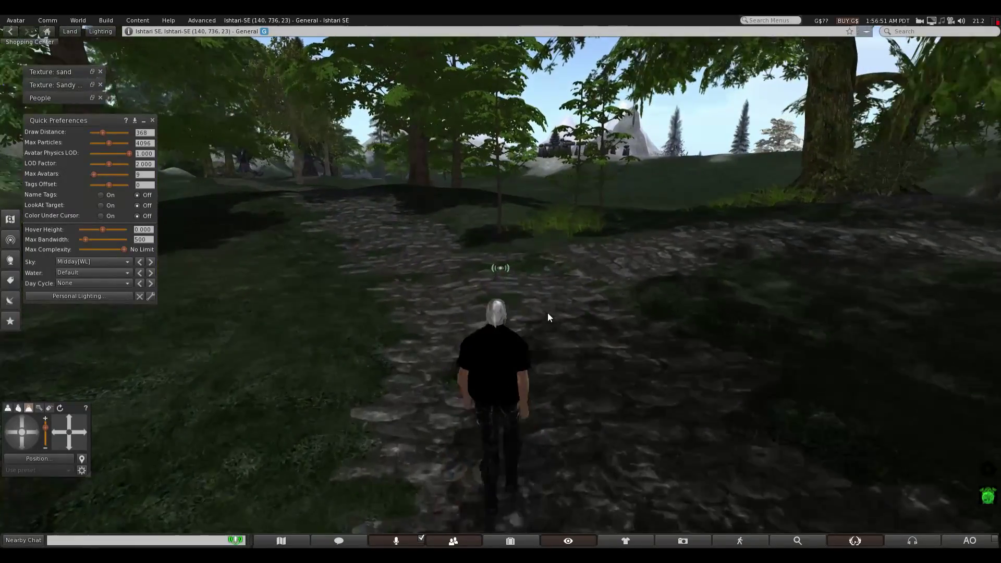
pyautogui.press('Up')
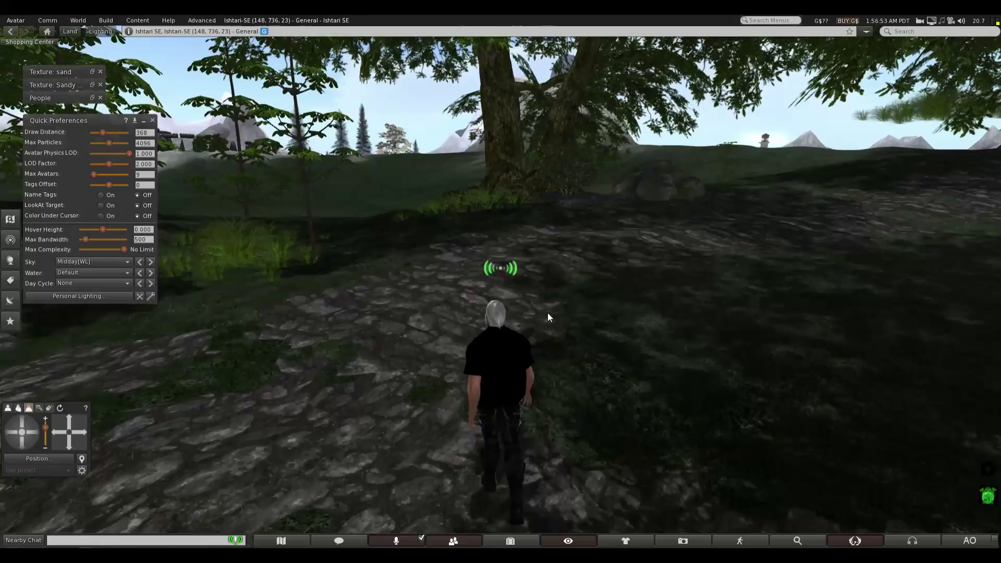
pyautogui.press('Up')
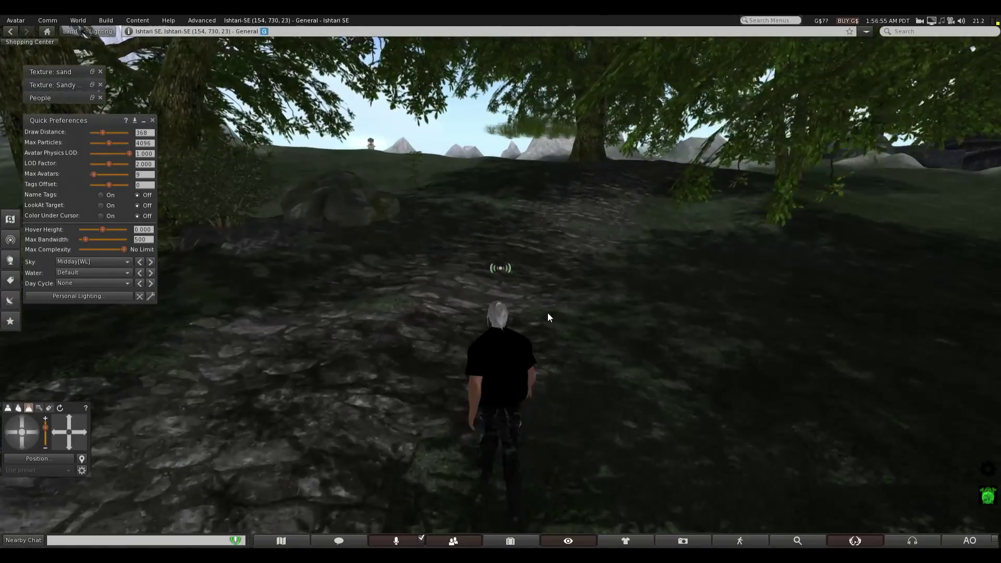
pyautogui.press('Up')
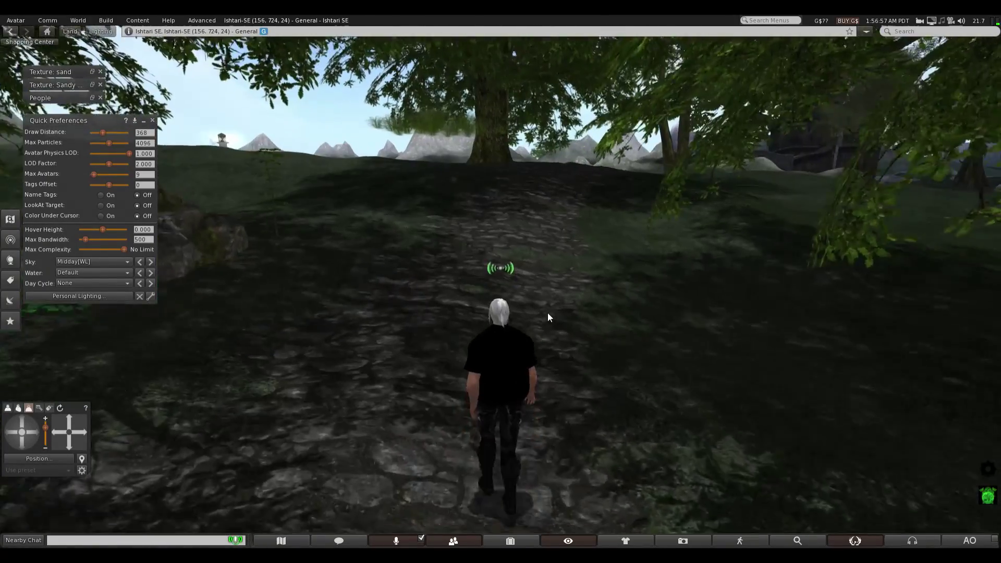